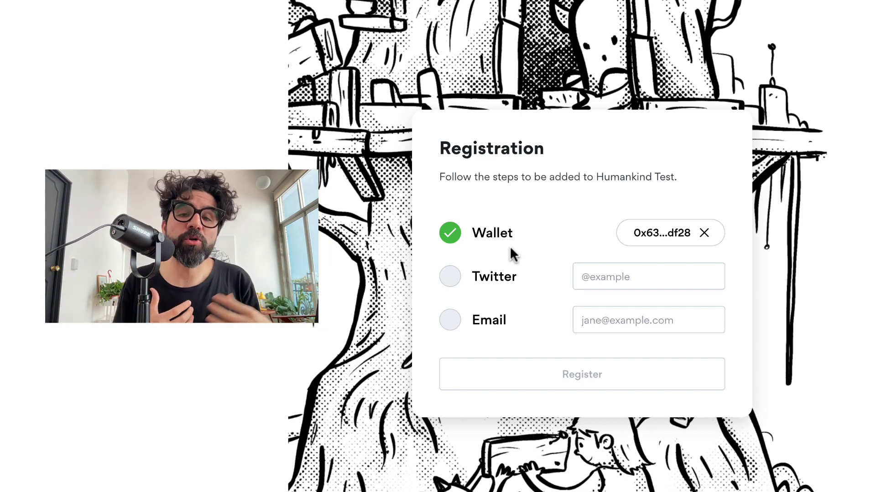
Enter and verify the Twitter handle and email, then register and approve the wallet signature.
{"action": "left_click", "coordinate": [628, 277]}
{"action": "type", "text": "@pablostanley"}
{"action": "left_click", "coordinate": [449, 278]}
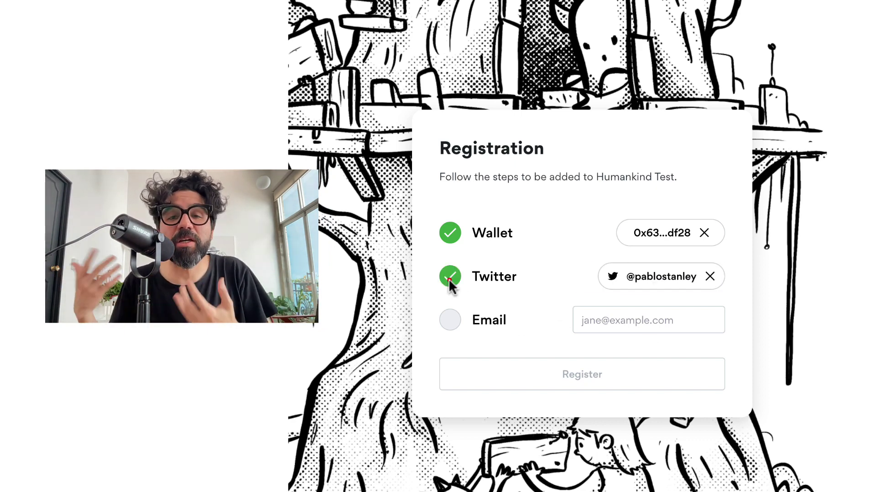
{"action": "left_click", "coordinate": [605, 322]}
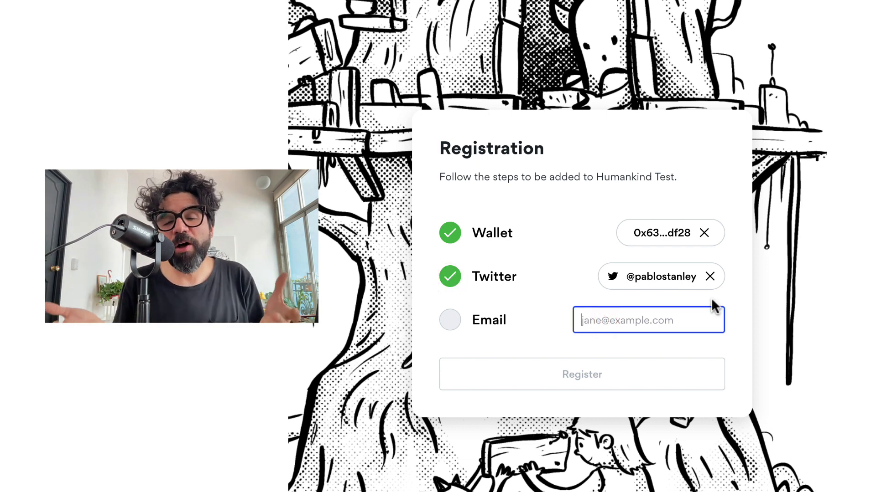
{"action": "left_click", "coordinate": [745, 319]}
{"action": "left_click", "coordinate": [650, 381]}
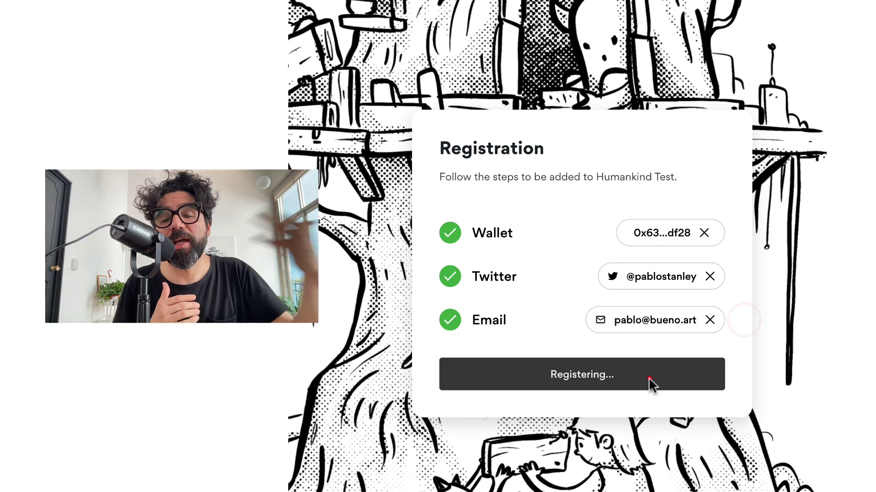
{"action": "left_click", "coordinate": [813, 238]}
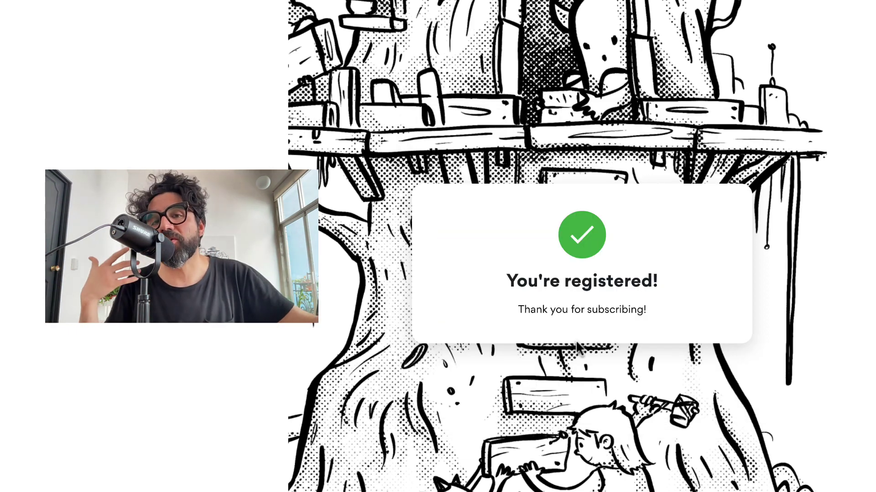
Leave the confirmation page for the bueno creator app and go to the Allowlists section.
{"action": "left_click_drag", "start_coordinate": [521, 310], "coordinate": [627, 333]}
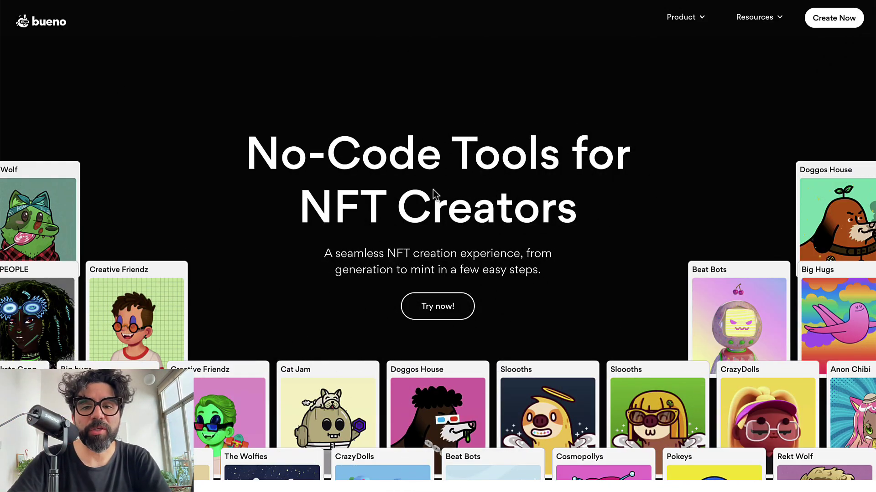
{"action": "left_click", "coordinate": [455, 133]}
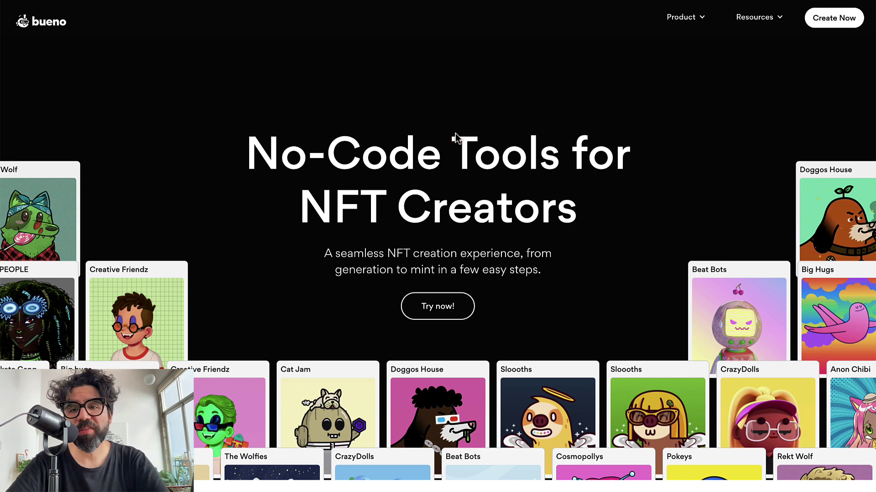
{"action": "left_click", "coordinate": [844, 20]}
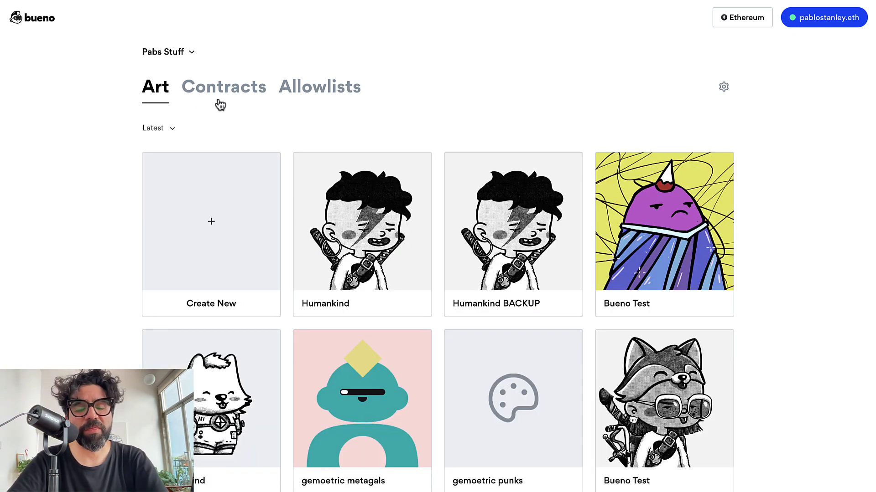
{"action": "left_click", "coordinate": [343, 99]}
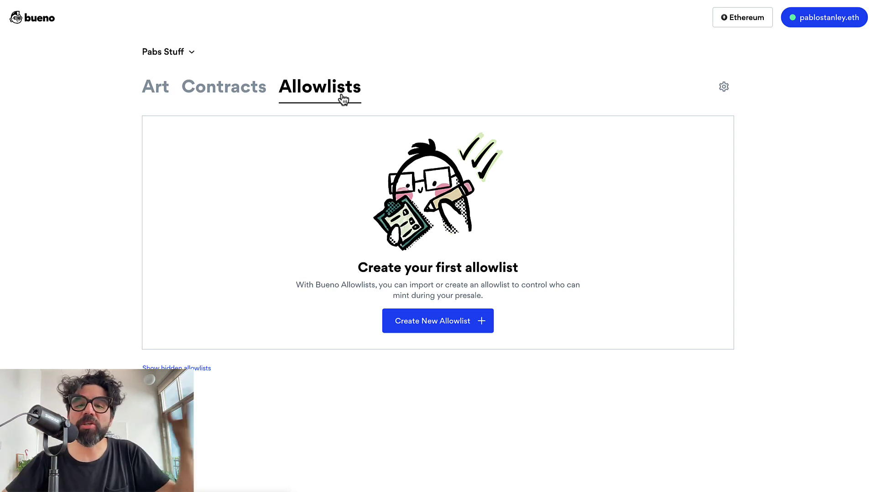
Create a new allowlist named 'Humankind Test'.
{"action": "left_click", "coordinate": [457, 329]}
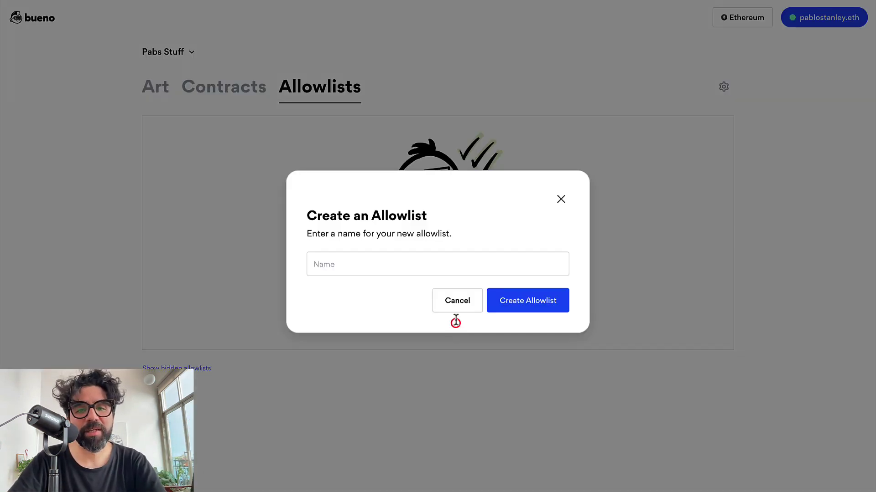
{"action": "left_click", "coordinate": [354, 263]}
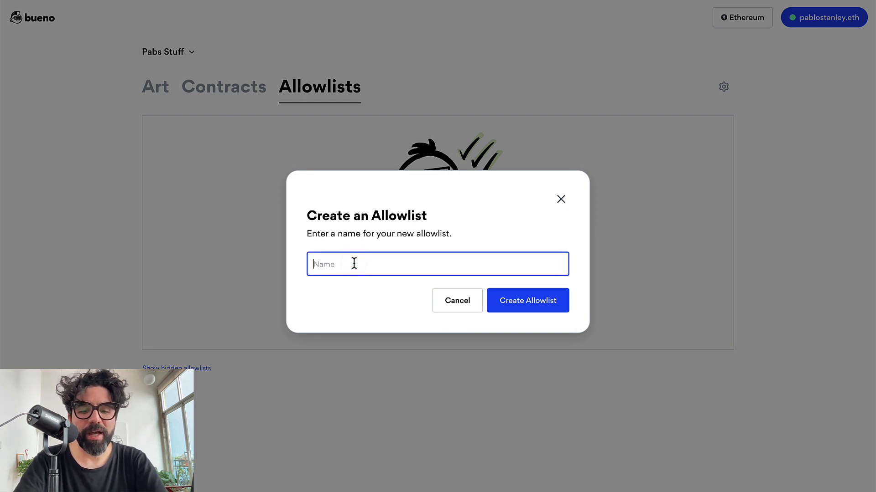
{"action": "type", "text": "Humankind Test"}
{"action": "left_click", "coordinate": [522, 304]}
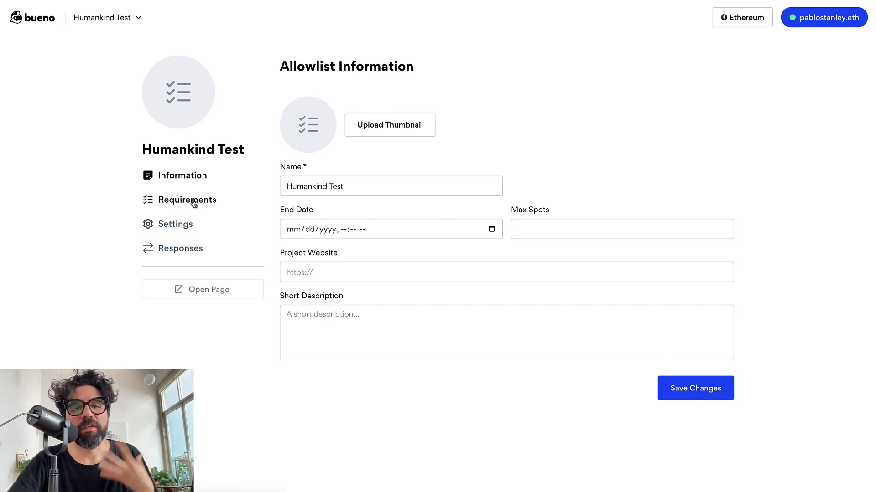
Use logo-badge.png as the thumbnail and set the end date to July 17, 2022.
{"action": "left_click", "coordinate": [398, 126]}
{"action": "left_click", "coordinate": [269, 141]}
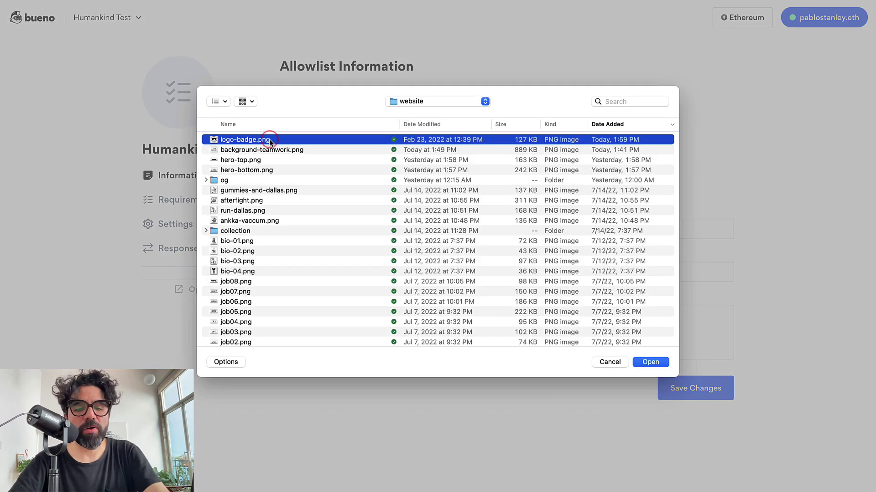
{"action": "key", "text": "space"}
{"action": "key", "text": "space"}
{"action": "key", "text": "Return"}
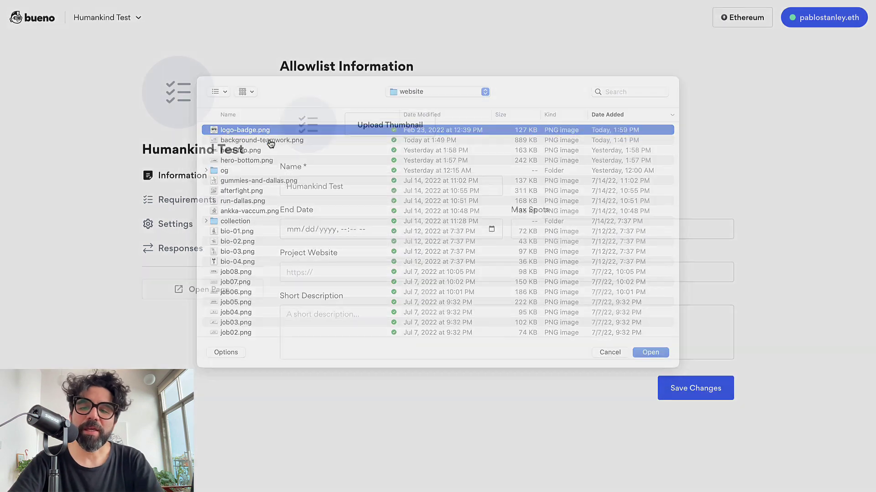
{"action": "left_click", "coordinate": [331, 230]}
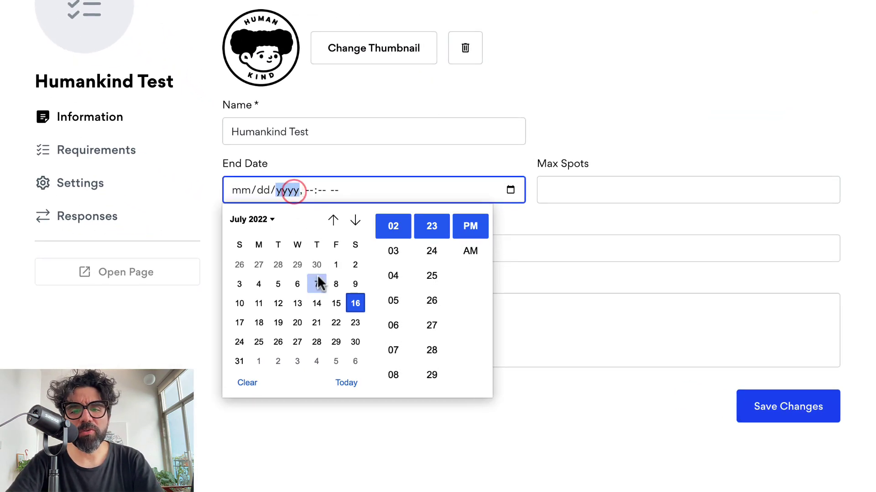
{"action": "left_click", "coordinate": [239, 322]}
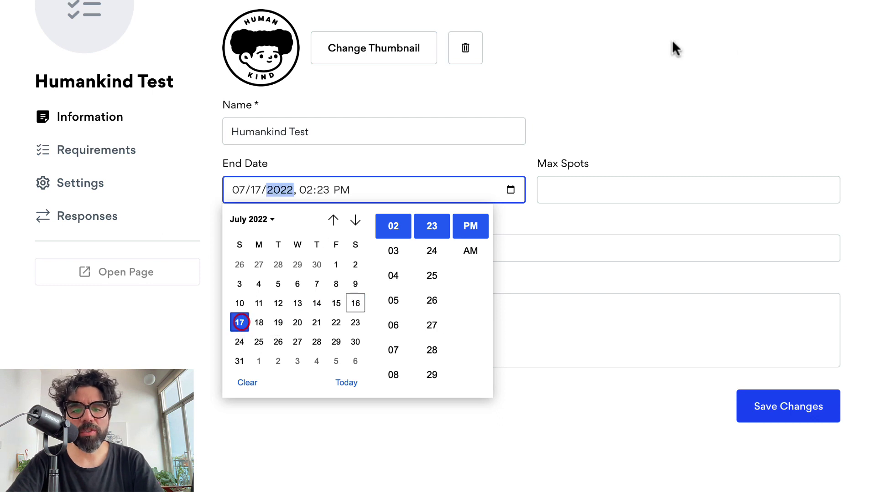
{"action": "left_click", "coordinate": [767, 72]}
Enter 1000 max spots, the humankind.art website and a short description, then save.
{"action": "left_click", "coordinate": [582, 179]}
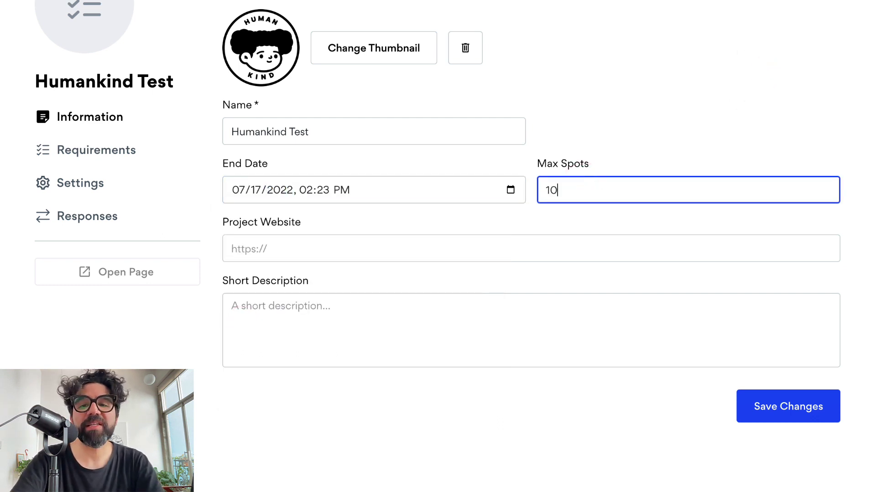
{"action": "left_click", "coordinate": [743, 59]}
{"action": "left_click", "coordinate": [309, 250]}
{"action": "type", "text": "https://humankind.art/"}
{"action": "left_click", "coordinate": [316, 309]}
{"action": "type", "text": "This is a short descriptio"}
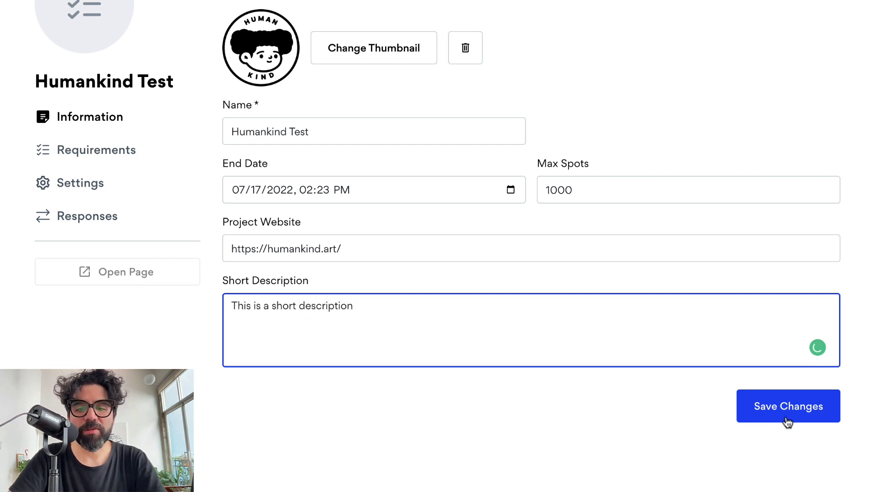
{"action": "left_click", "coordinate": [782, 413]}
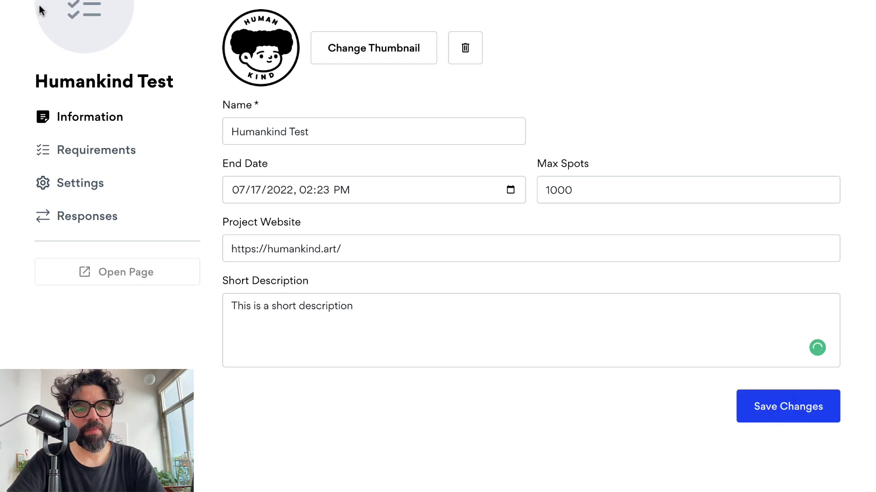
Turn on the Balance requirement with a 0.1 ETH minimum.
{"action": "left_click", "coordinate": [96, 151]}
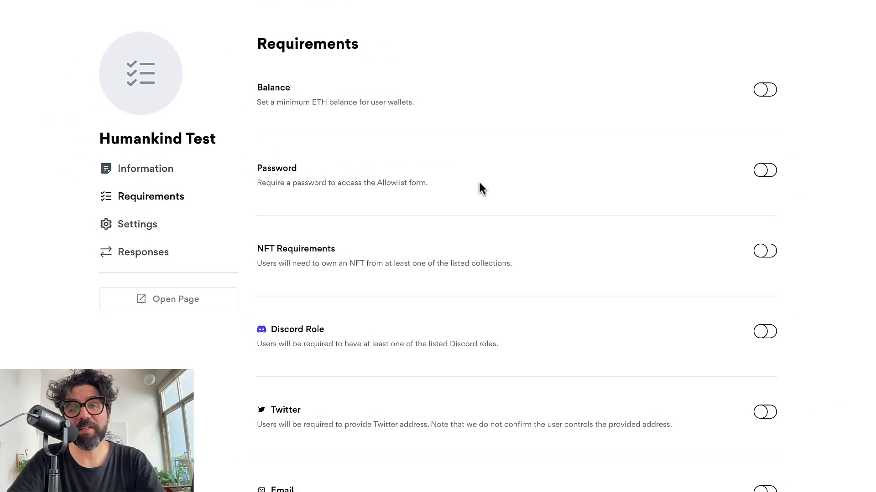
{"action": "left_click", "coordinate": [767, 94]}
{"action": "left_click", "coordinate": [287, 148]}
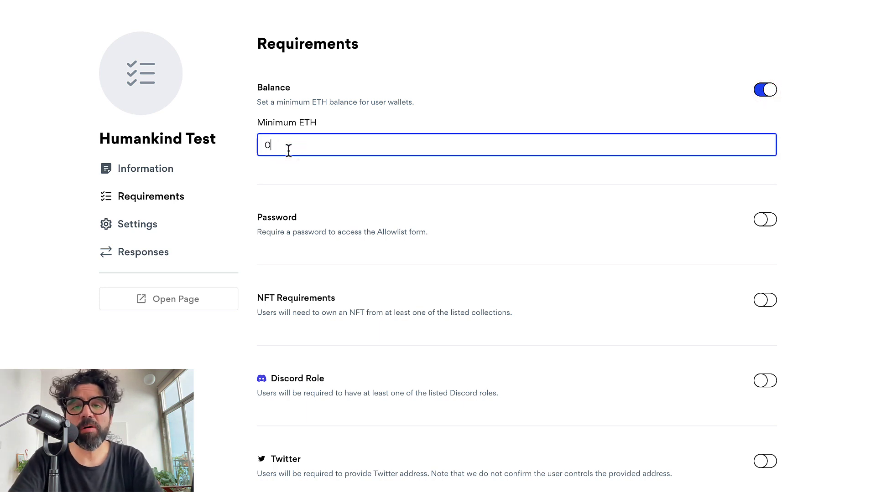
{"action": "type", "text": ".1"}
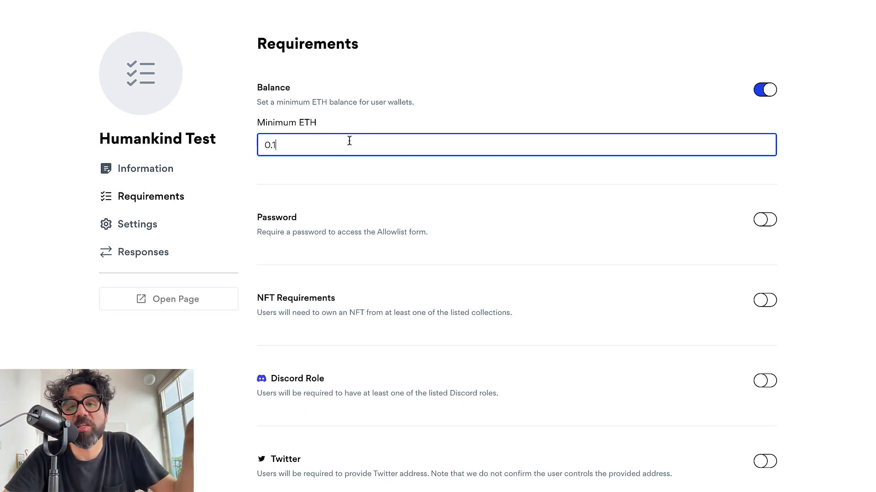
{"action": "mouse_move", "coordinate": [349, 141]}
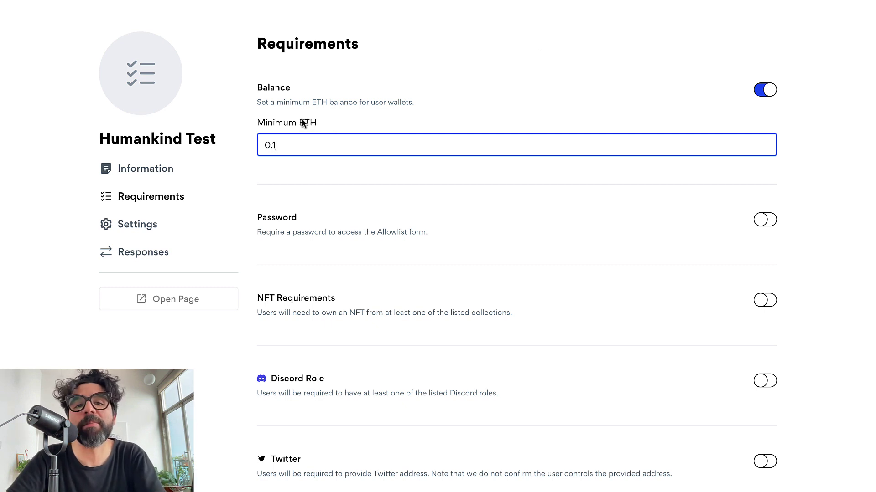
Turn on the Password requirement and enter the form's access password.
{"action": "left_click", "coordinate": [763, 227]}
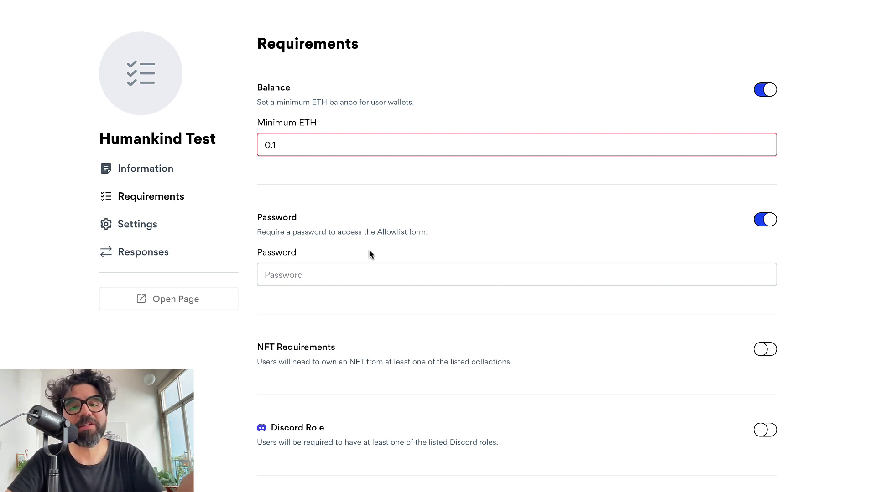
{"action": "left_click", "coordinate": [347, 273]}
{"action": "left_click", "coordinate": [479, 203]}
{"action": "scroll", "coordinate": [479, 204], "scroll_direction": "down", "scroll_amount": 3}
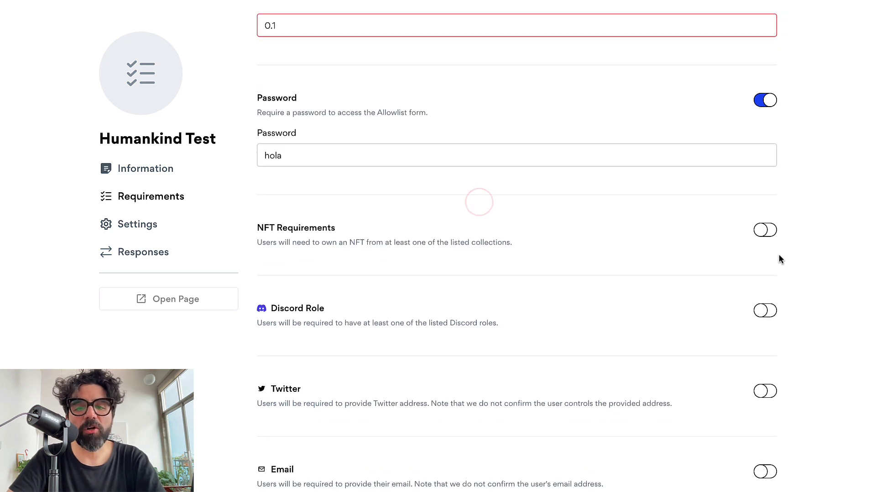
Add the Robotos collection with its suggested contract address as an NFT requirement.
{"action": "left_click", "coordinate": [766, 230]}
{"action": "left_click", "coordinate": [346, 286]}
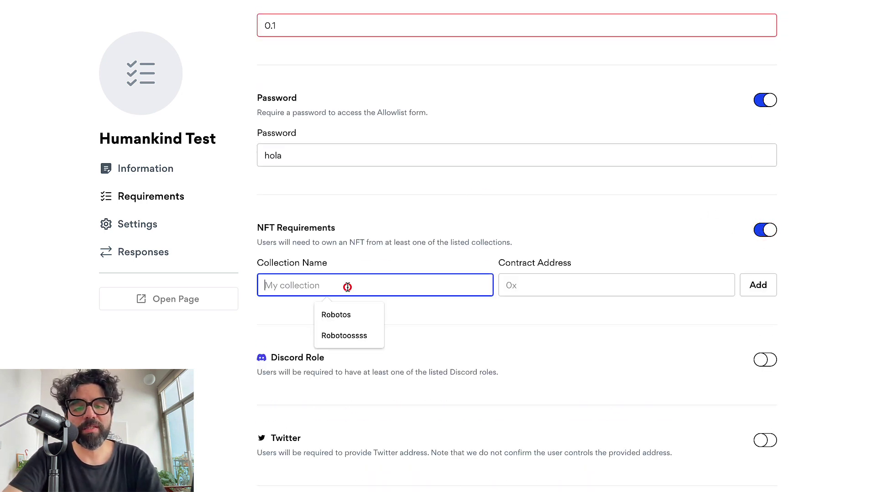
{"action": "type", "text": "Robotos"}
{"action": "left_click", "coordinate": [542, 203]}
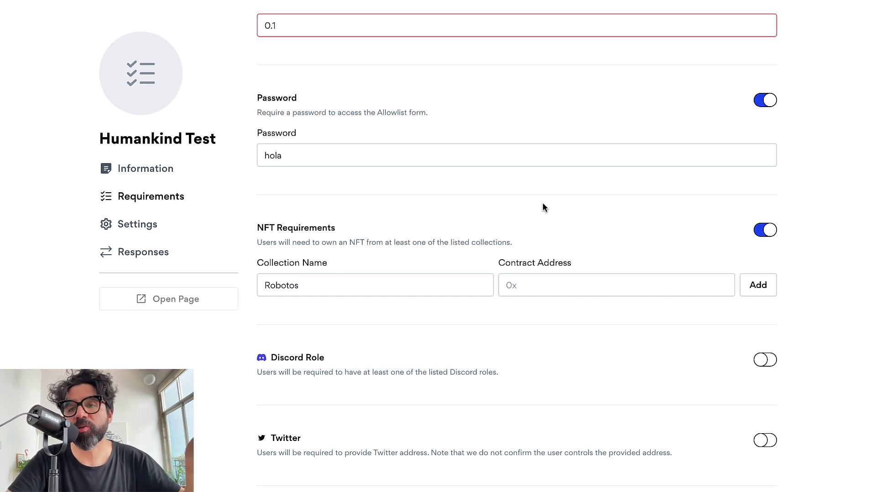
{"action": "left_click", "coordinate": [550, 285]}
{"action": "left_click", "coordinate": [615, 312]}
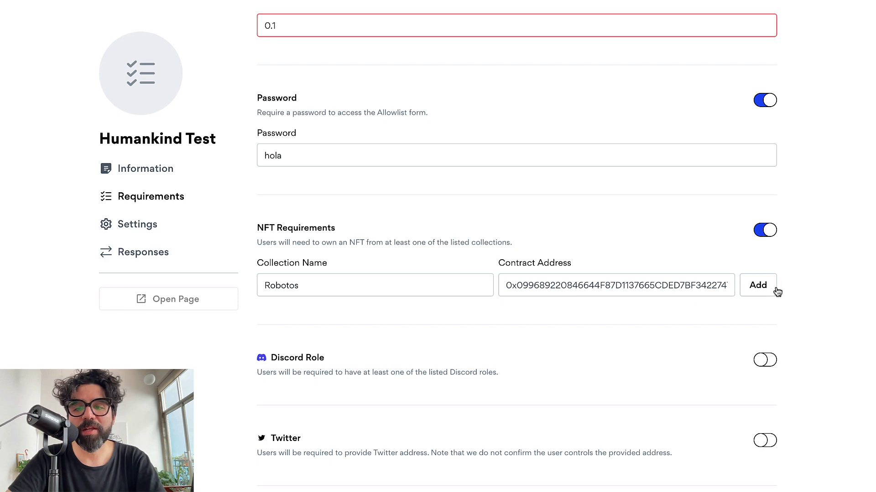
{"action": "left_click", "coordinate": [758, 285]}
{"action": "scroll", "coordinate": [501, 252], "scroll_direction": "down", "scroll_amount": 3}
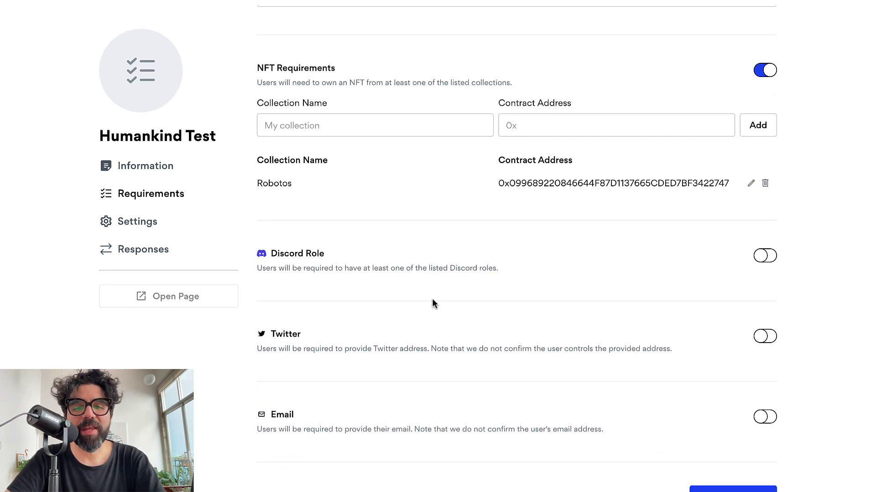
{"action": "scroll", "coordinate": [483, 260], "scroll_direction": "down", "scroll_amount": 2}
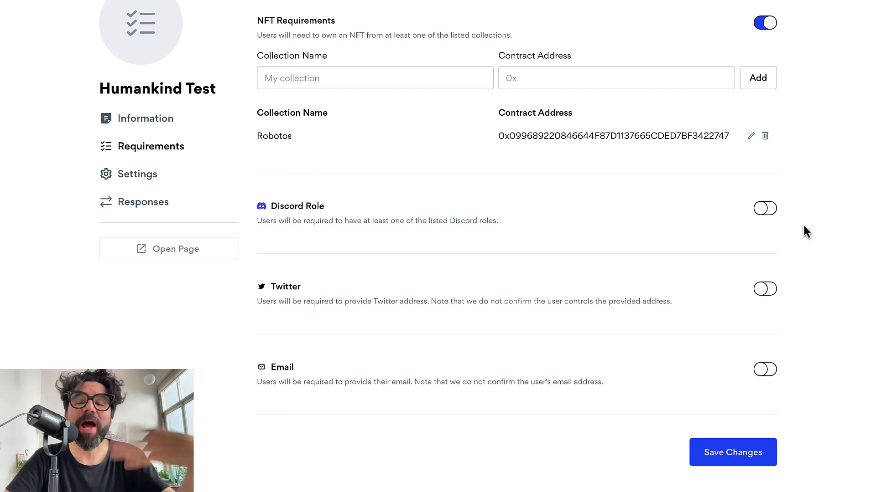
Enable the Discord Role requirement and add the Member role on the Humankind server.
{"action": "left_click", "coordinate": [768, 209]}
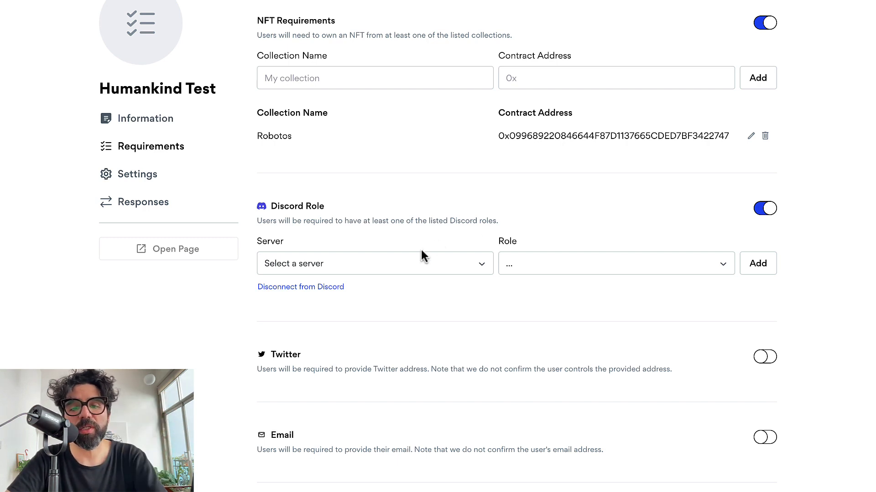
{"action": "left_click", "coordinate": [418, 270]}
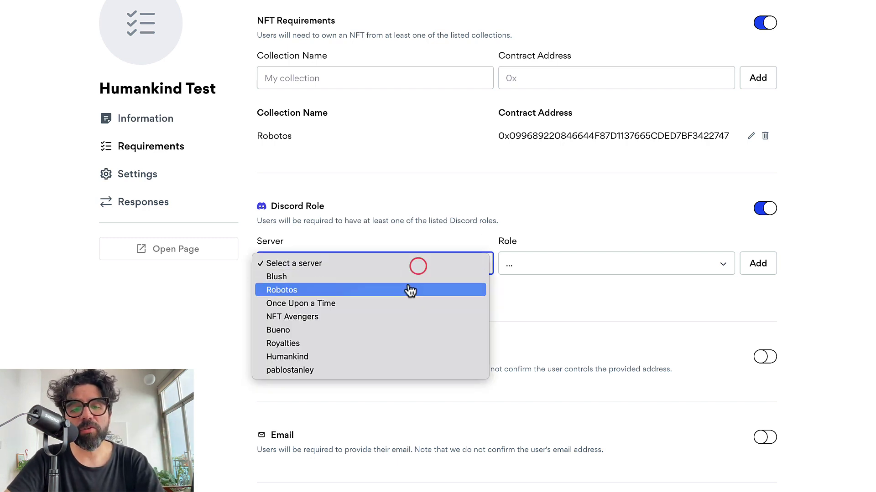
{"action": "left_click", "coordinate": [464, 221]}
{"action": "left_click", "coordinate": [441, 264]}
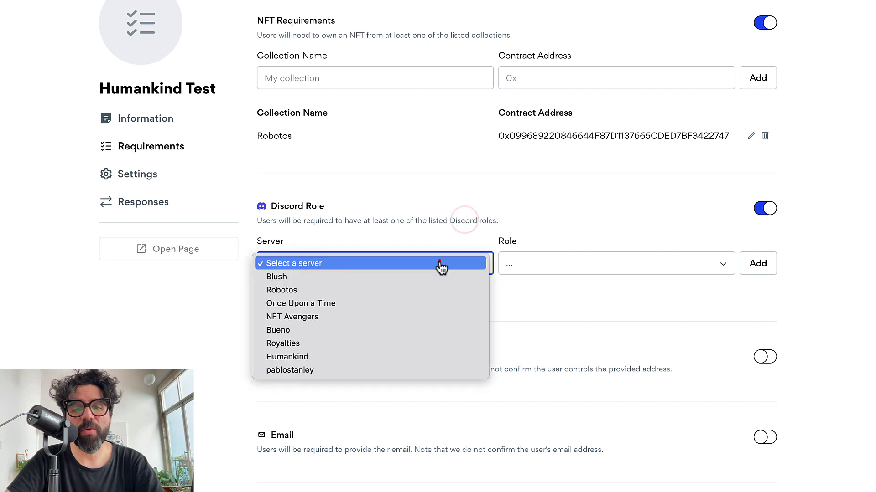
{"action": "left_click", "coordinate": [395, 334]}
{"action": "left_click", "coordinate": [403, 264]}
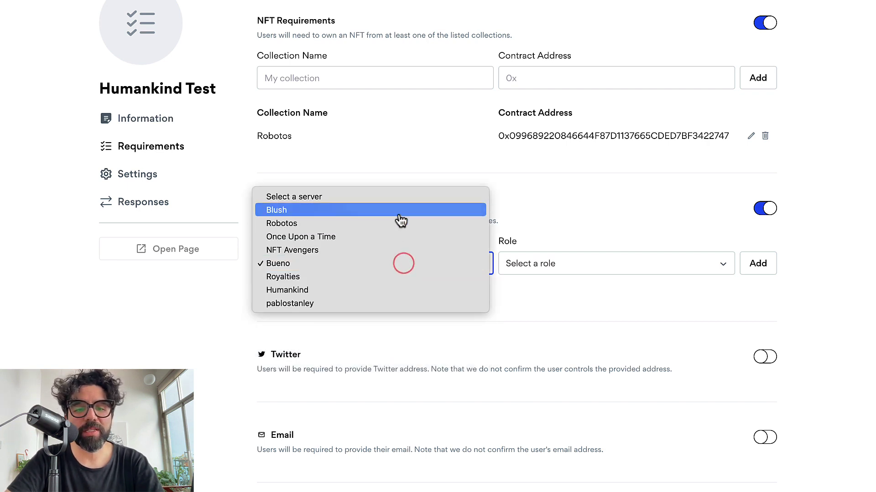
{"action": "left_click", "coordinate": [380, 294]}
{"action": "left_click", "coordinate": [554, 269]}
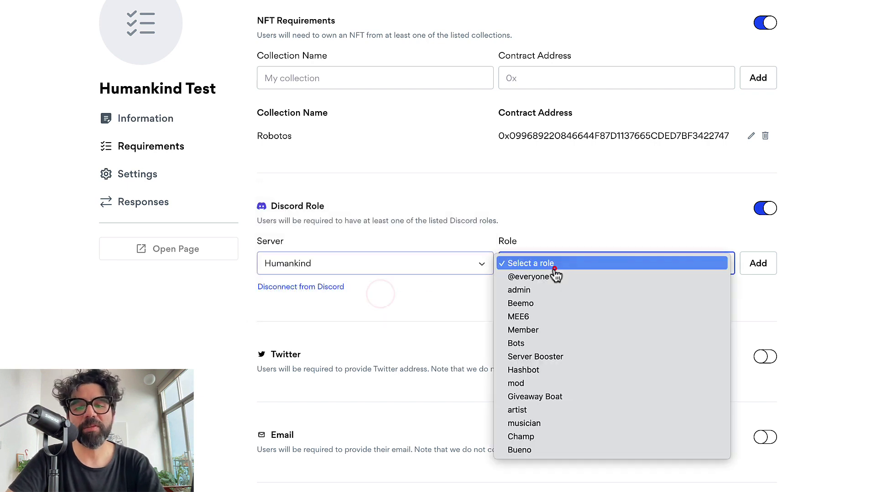
{"action": "left_click", "coordinate": [555, 331]}
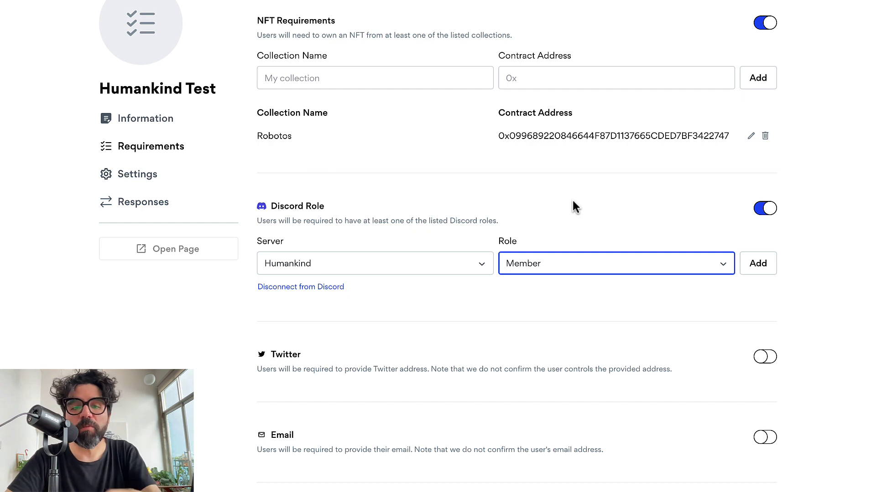
{"action": "left_click", "coordinate": [768, 269]}
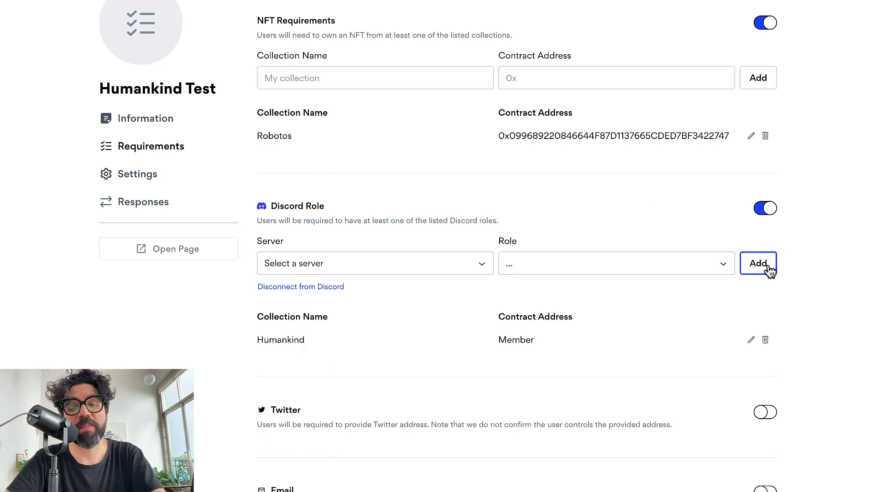
{"action": "scroll", "coordinate": [604, 227], "scroll_direction": "down", "scroll_amount": 1}
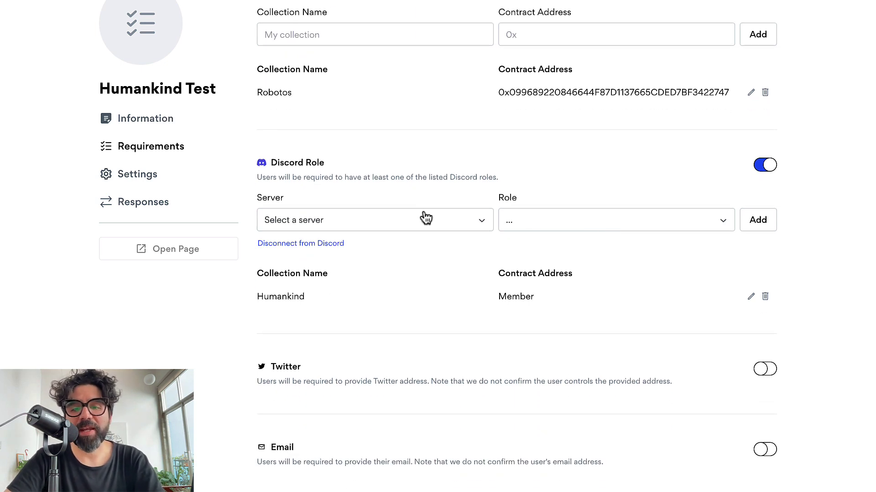
Enable the Twitter and Email requirements and save the changes.
{"action": "scroll", "coordinate": [454, 222], "scroll_direction": "down", "scroll_amount": 2}
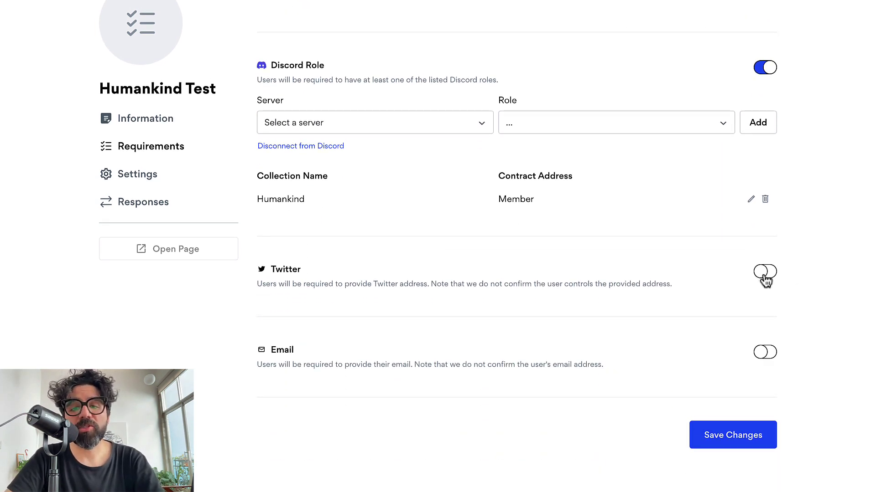
{"action": "left_click", "coordinate": [764, 274]}
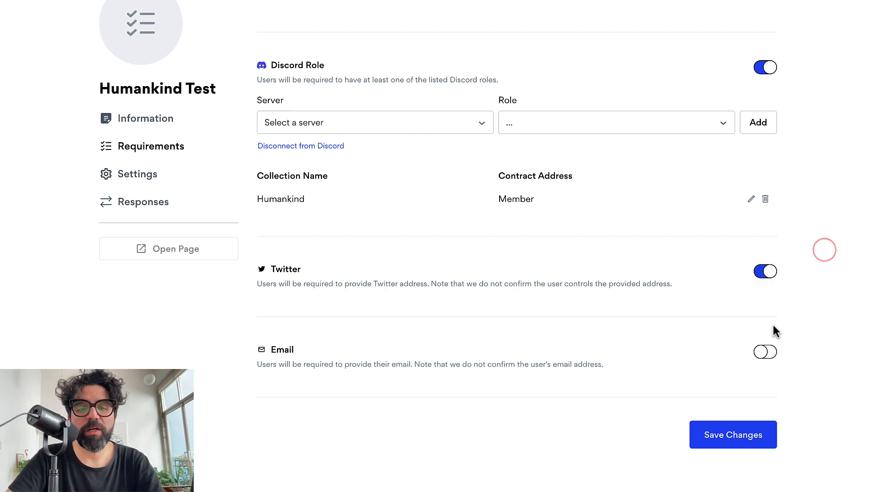
{"action": "left_click", "coordinate": [768, 357]}
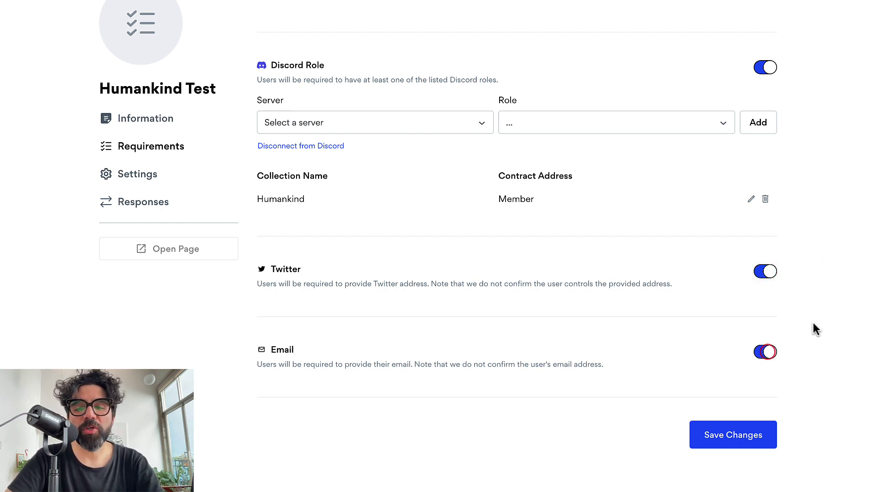
{"action": "left_click", "coordinate": [732, 442]}
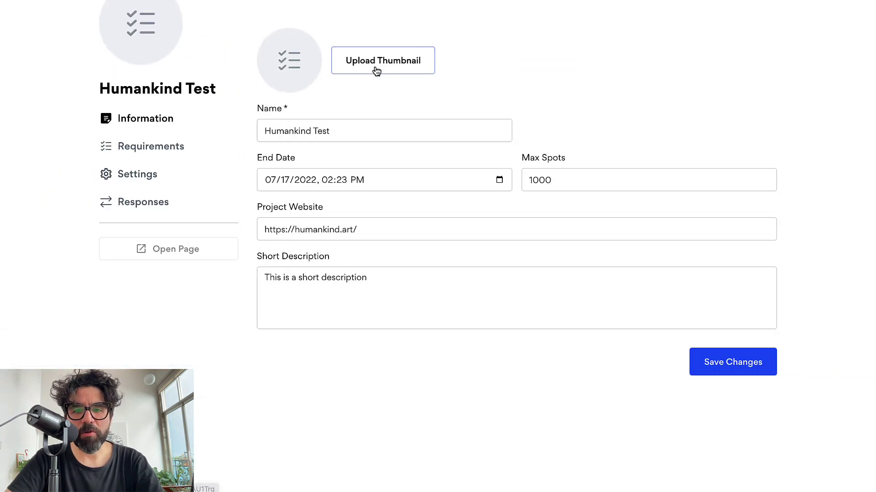
Save the Humankind logo as the form thumbnail and go to the Settings page.
{"action": "left_click", "coordinate": [377, 63]}
{"action": "double_click", "coordinate": [229, 78]}
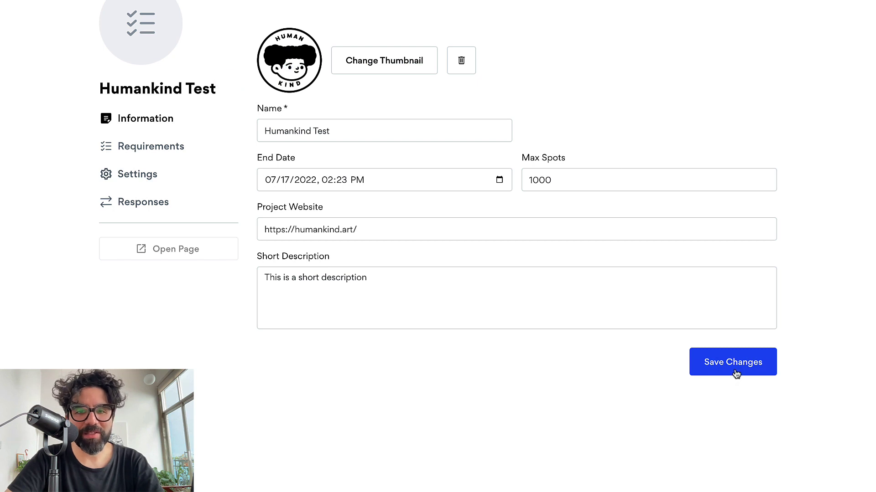
{"action": "left_click", "coordinate": [735, 374]}
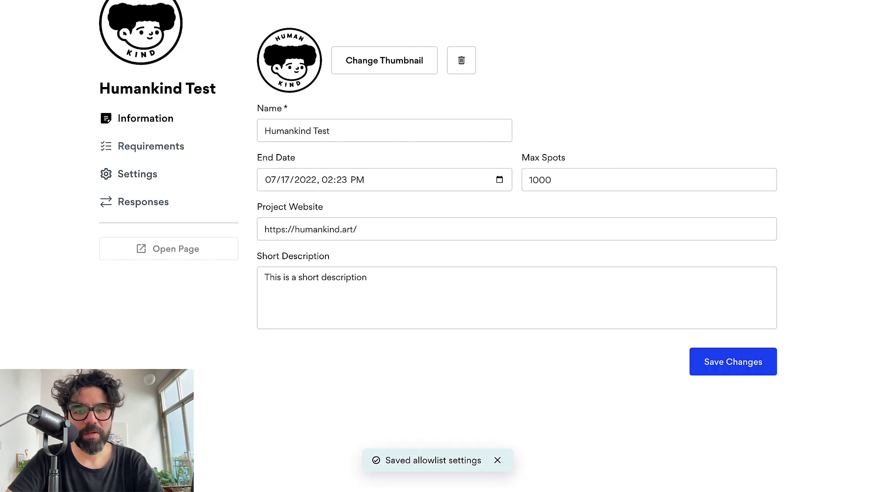
{"action": "left_click", "coordinate": [147, 175]}
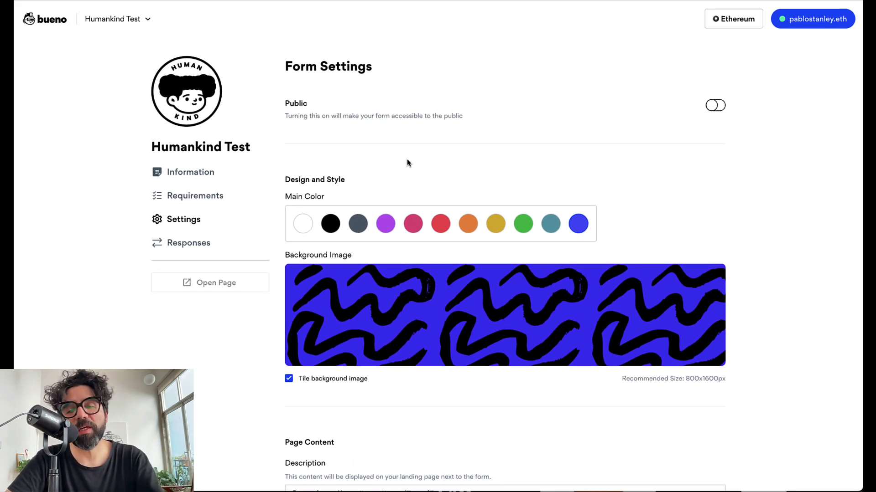
Switch on Public and Allow Submissions and set the allowlist URL slug to humankind-test.
{"action": "left_click", "coordinate": [717, 109]}
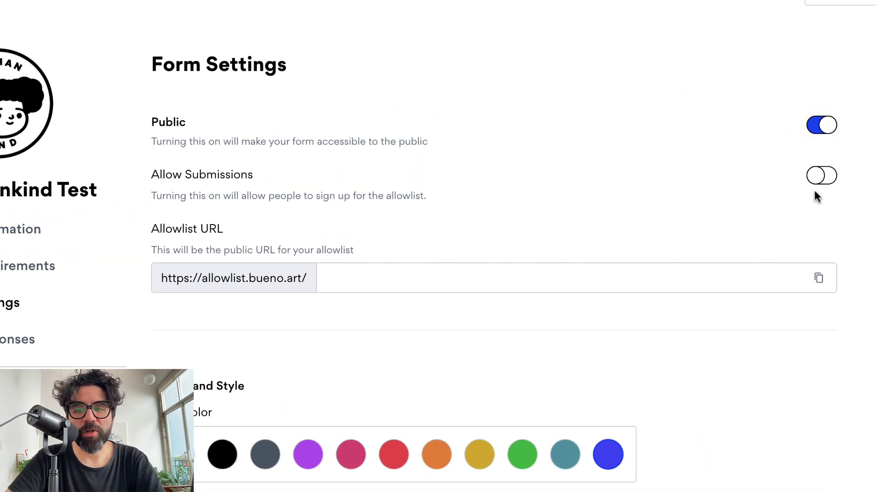
{"action": "left_click", "coordinate": [714, 144]}
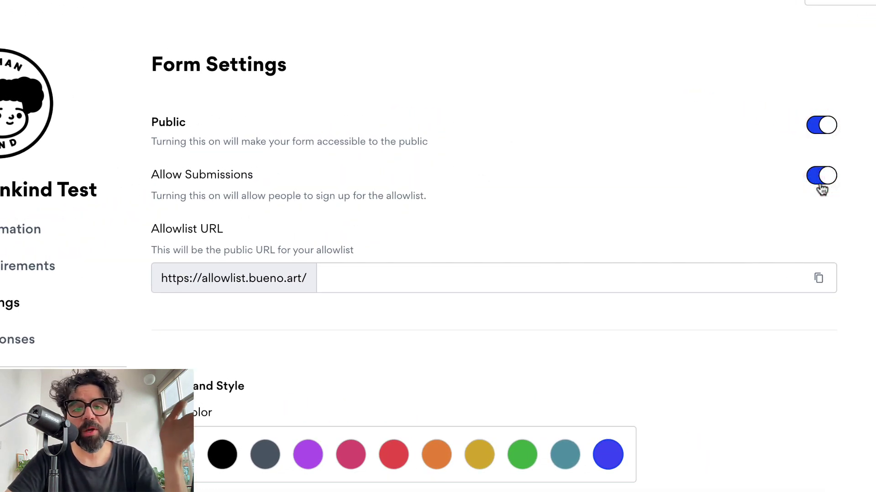
{"action": "left_click", "coordinate": [823, 133]}
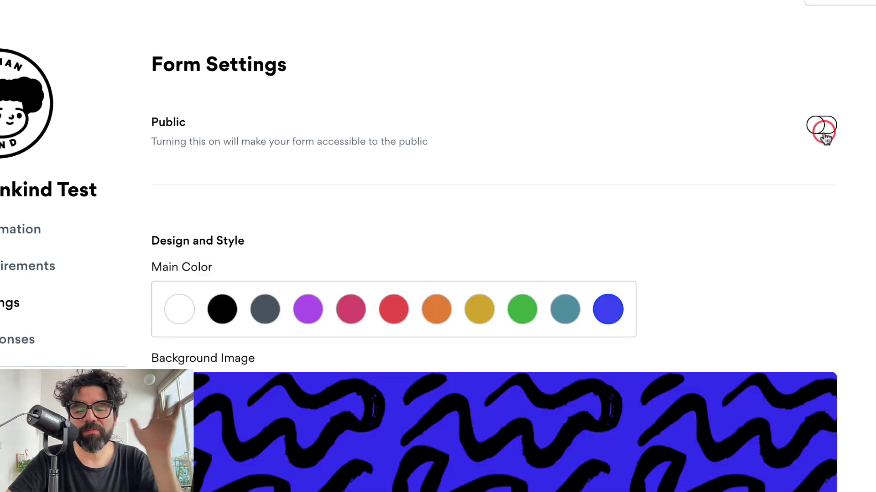
{"action": "left_click", "coordinate": [824, 132]}
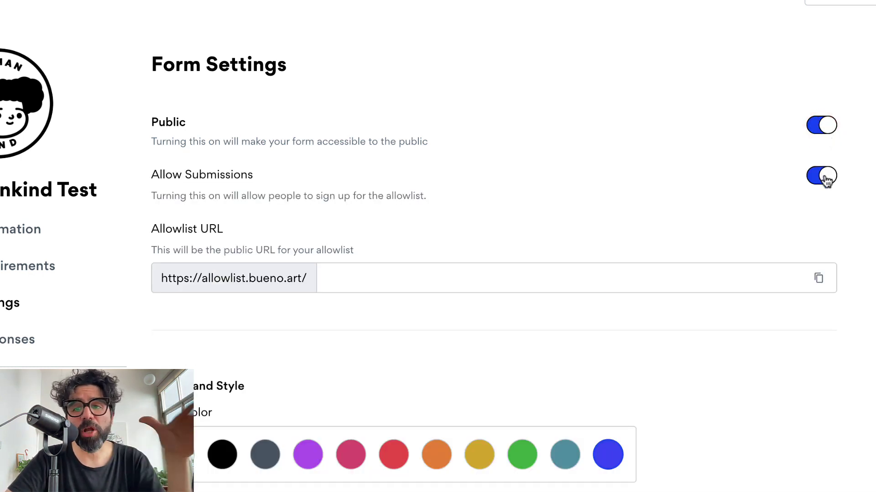
{"action": "left_click", "coordinate": [825, 177]}
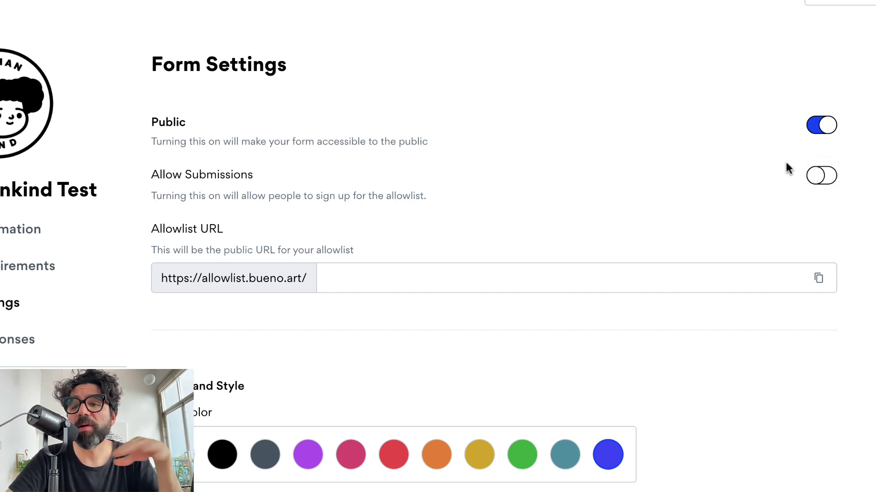
{"action": "left_click", "coordinate": [828, 176]}
{"action": "left_click", "coordinate": [403, 280]}
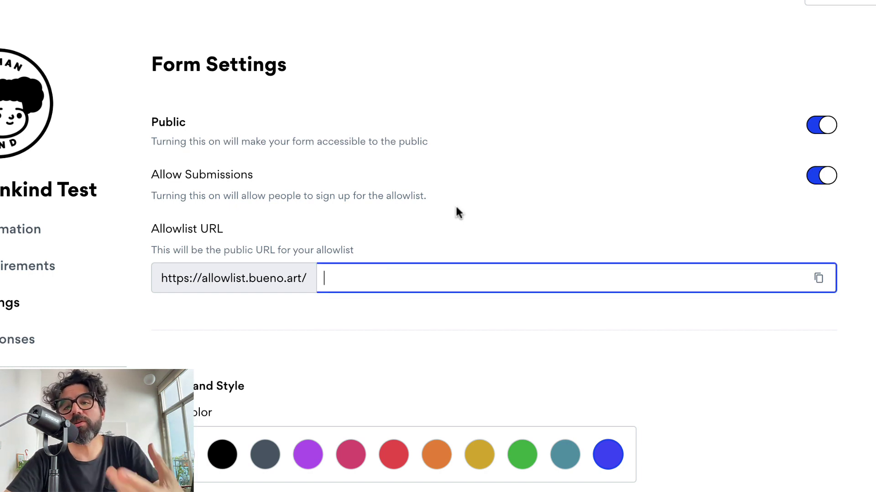
{"action": "type", "text": "humank"}
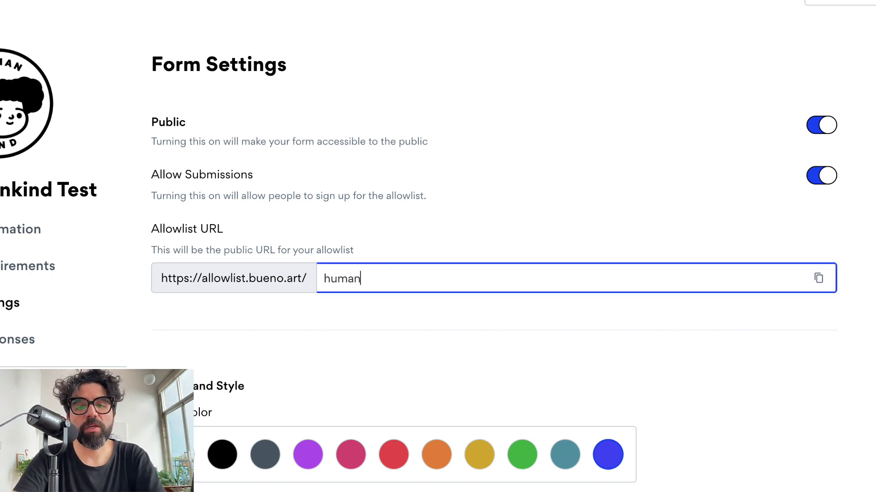
{"action": "type", "text": "ind-test"}
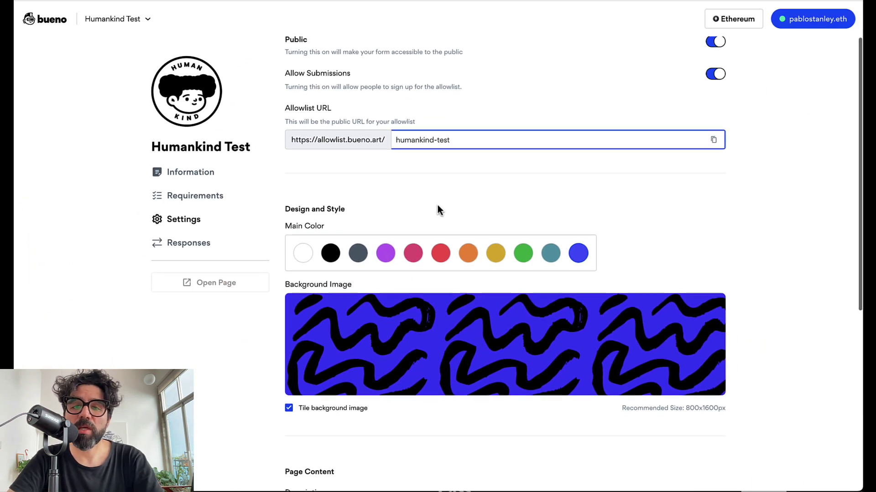
Set black as the main colour and background-teamwork.png as an untiled background image.
{"action": "scroll", "coordinate": [437, 204], "scroll_direction": "down", "scroll_amount": 2}
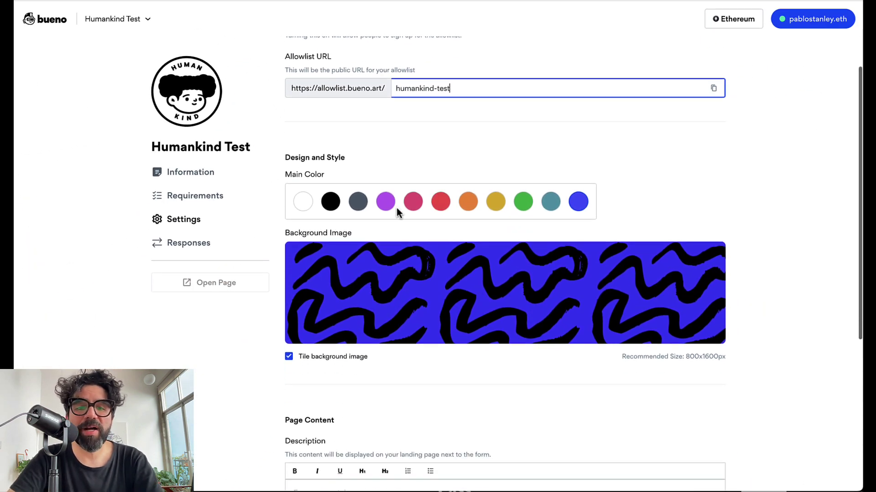
{"action": "left_click", "coordinate": [332, 202]}
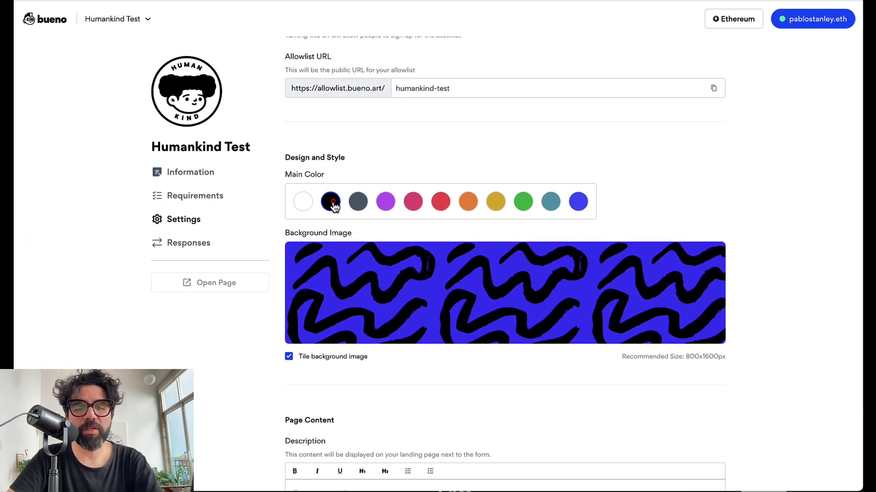
{"action": "left_click", "coordinate": [394, 161]}
{"action": "mouse_move", "coordinate": [481, 283]}
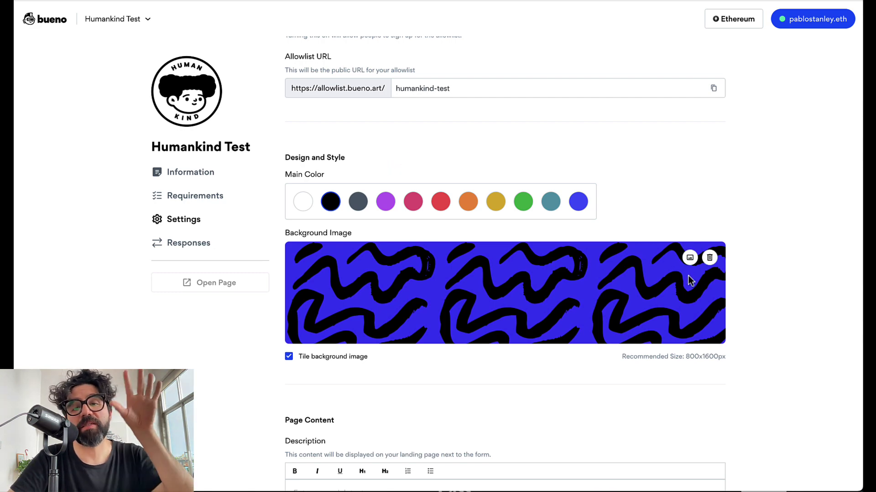
{"action": "left_click", "coordinate": [691, 259]}
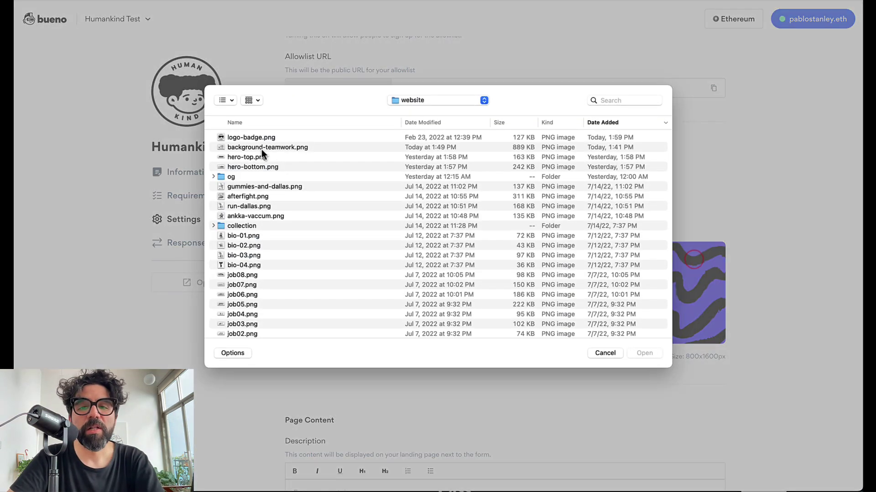
{"action": "left_click", "coordinate": [267, 147]}
{"action": "key", "text": "space"}
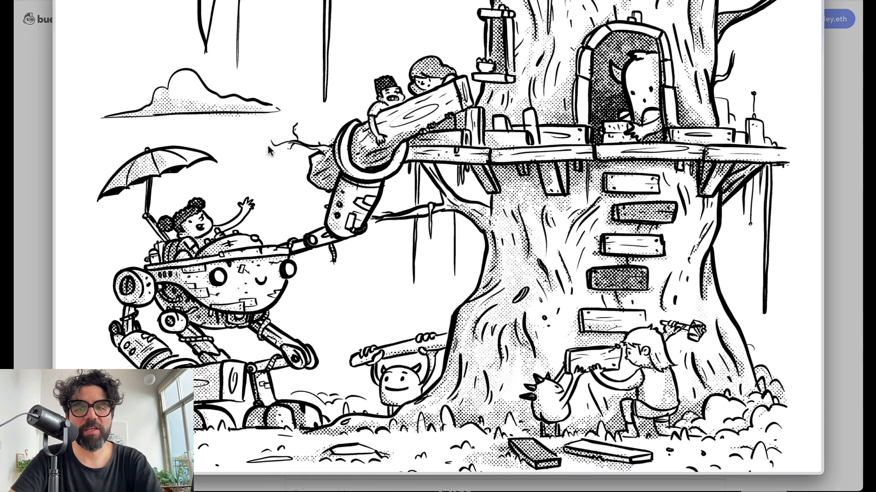
{"action": "key", "text": "space"}
{"action": "key", "text": "Return"}
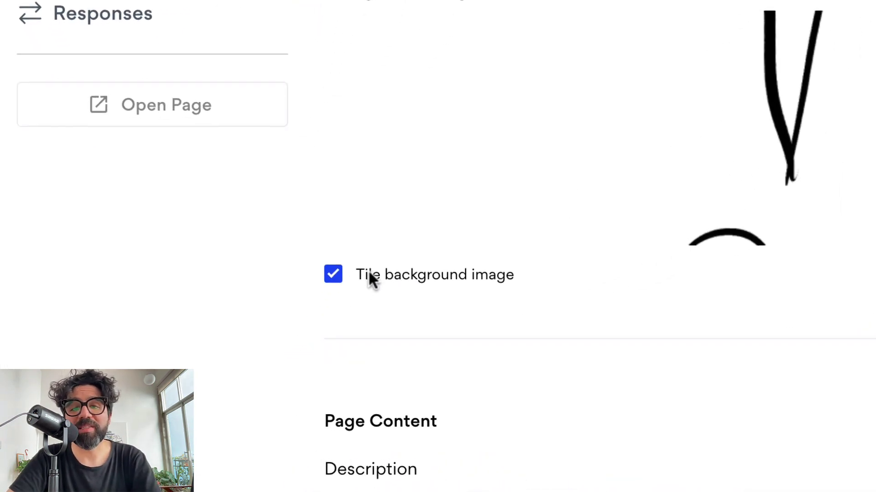
{"action": "left_click", "coordinate": [333, 275]}
Enter the page description "Yo, this is just a test!".
{"action": "scroll", "coordinate": [478, 365], "scroll_direction": "down", "scroll_amount": 1}
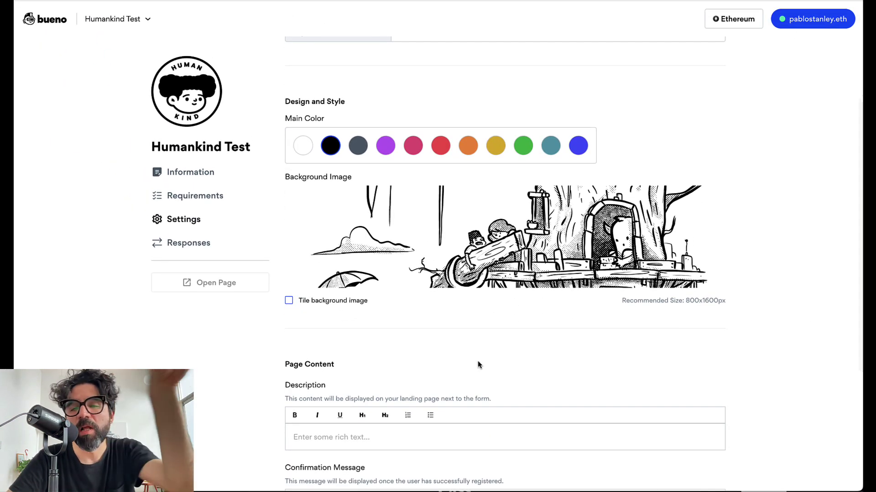
{"action": "scroll", "coordinate": [478, 364], "scroll_direction": "down", "scroll_amount": 4}
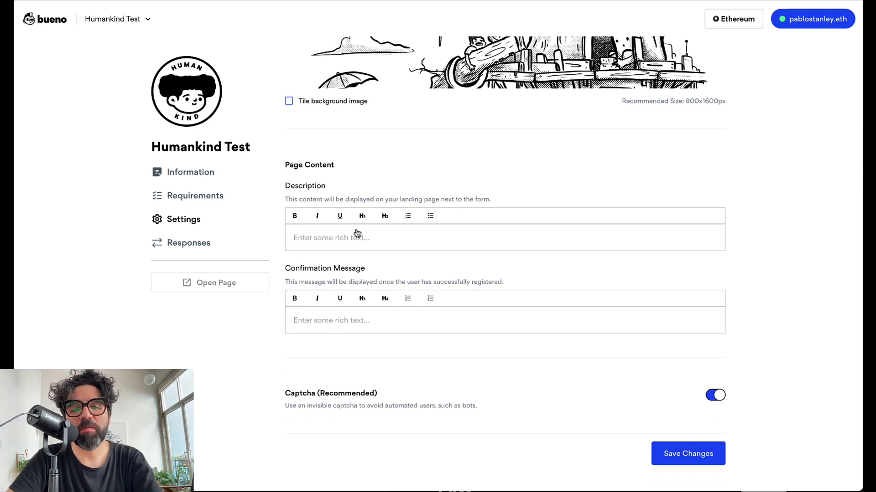
{"action": "left_click", "coordinate": [347, 236]}
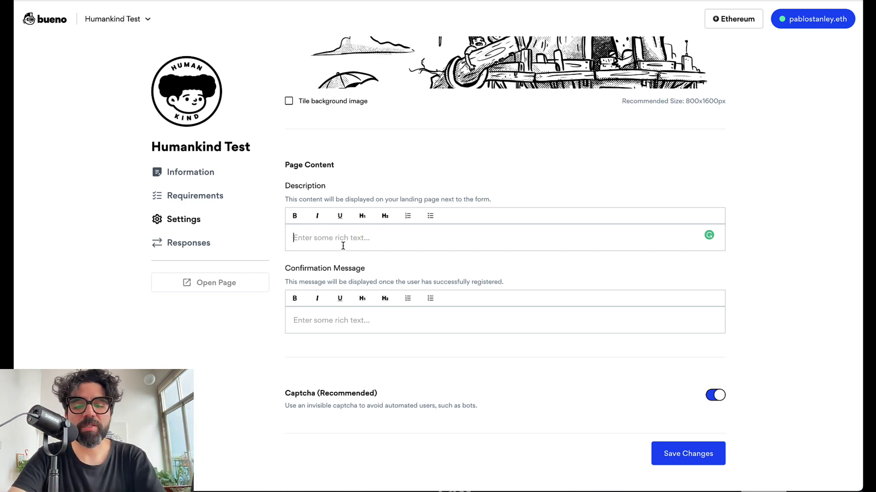
{"action": "type", "text": "Yo, this is just a test!"}
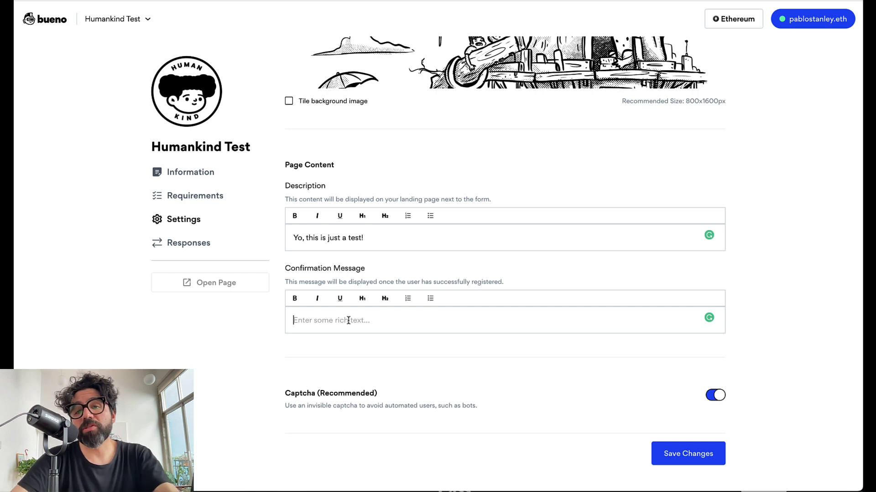
Set the confirmation message to "Thank you for subscribing!" and remove the stray empty line above it.
{"action": "type", "text": "Thank you for subscribing!"}
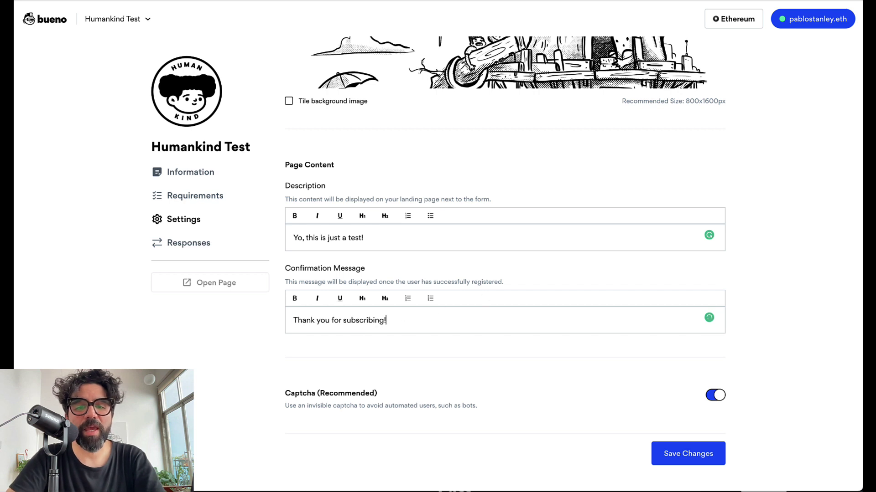
{"action": "key", "text": "ctrl+a"}
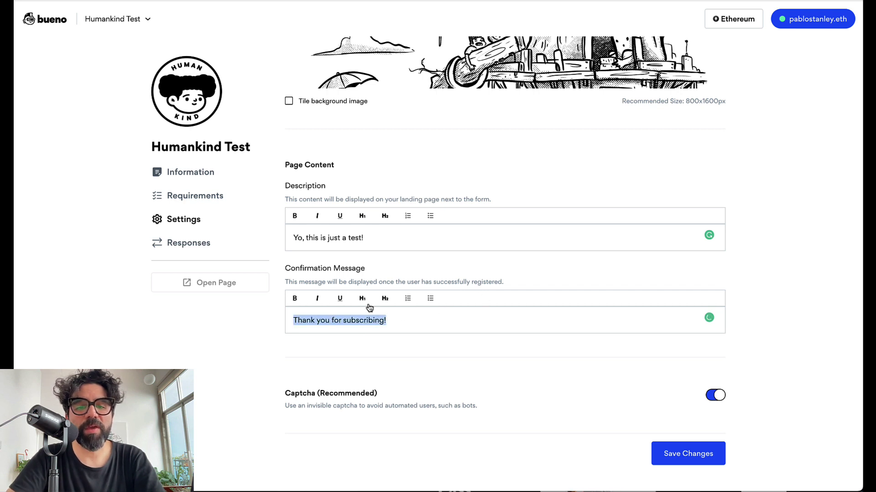
{"action": "left_click", "coordinate": [404, 321]}
{"action": "key", "text": "Home"}
{"action": "key", "text": "Return"}
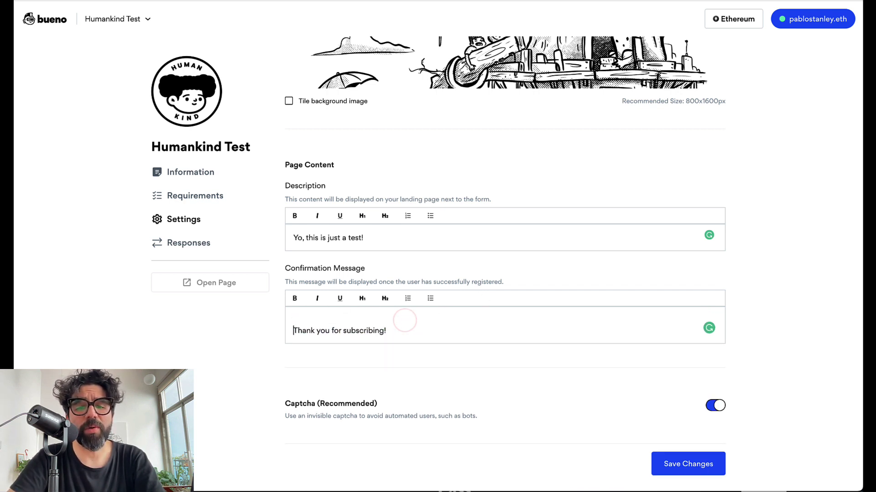
{"action": "key", "text": "BackSpace"}
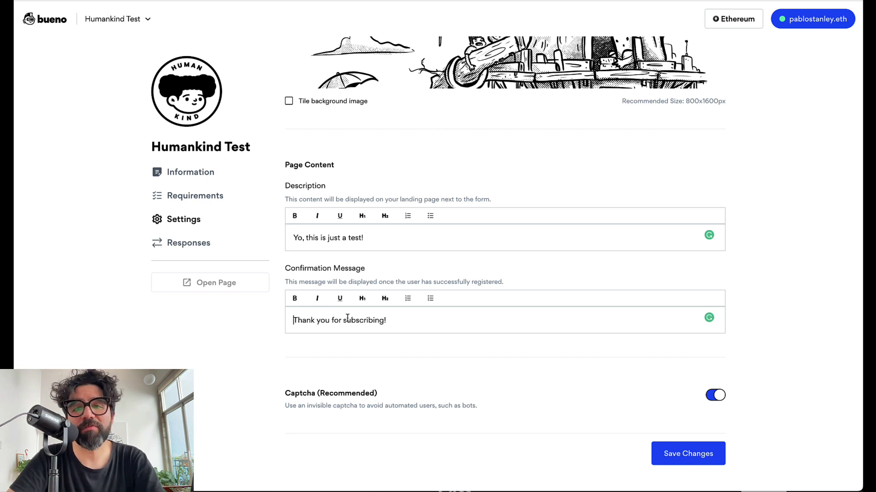
Toggle invisible Captcha off and back on, then save the form settings.
{"action": "left_click", "coordinate": [721, 396]}
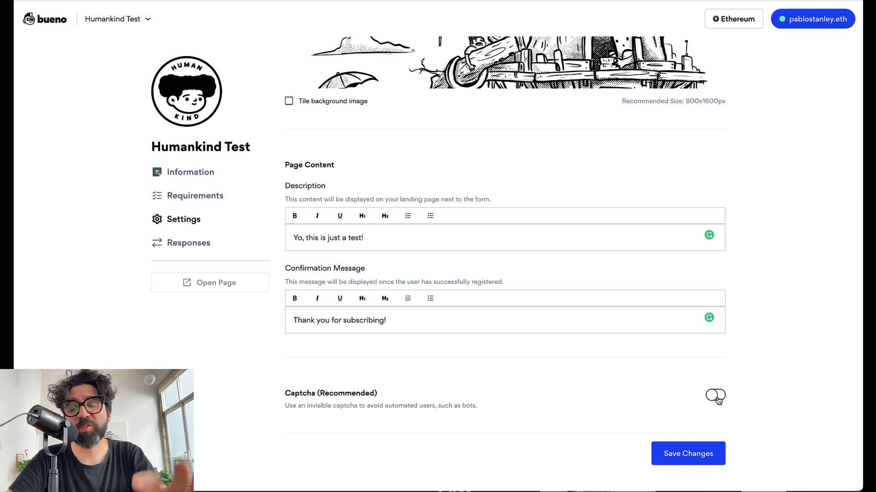
{"action": "left_click", "coordinate": [718, 400]}
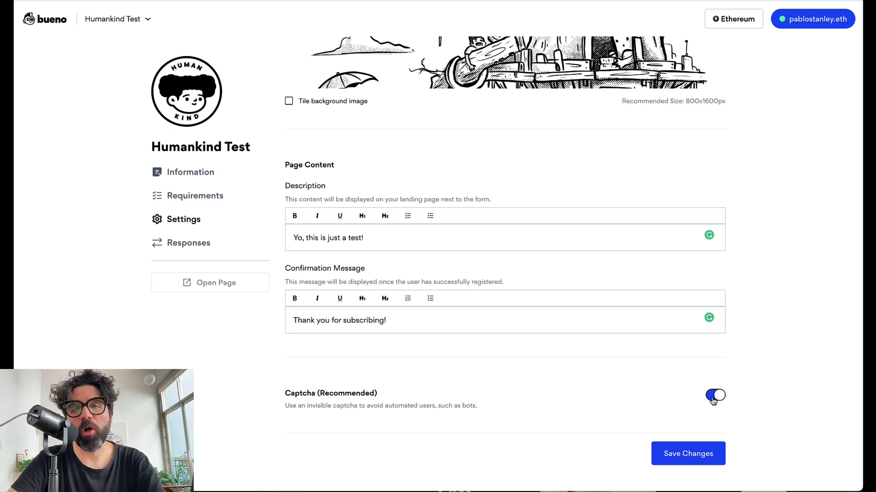
{"action": "left_click", "coordinate": [690, 455]}
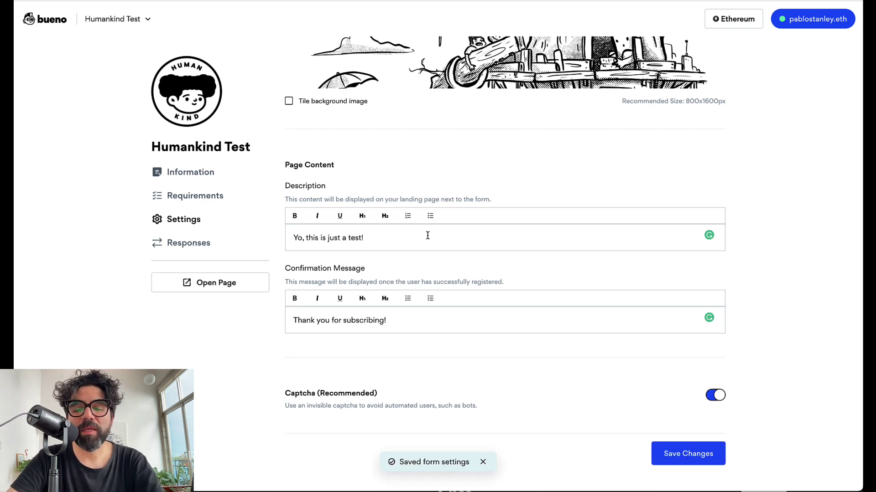
Switch off the Discord Role registration requirement and save the requirements.
{"action": "left_click", "coordinate": [201, 172]}
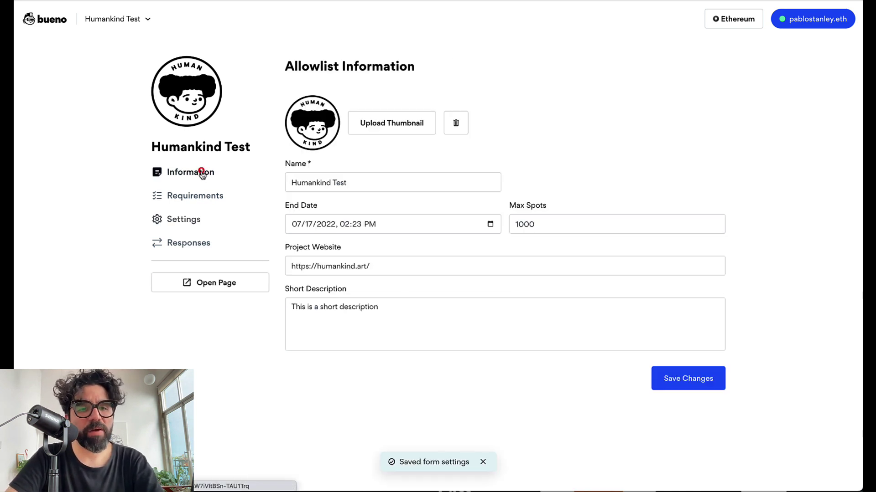
{"action": "left_click", "coordinate": [190, 196]}
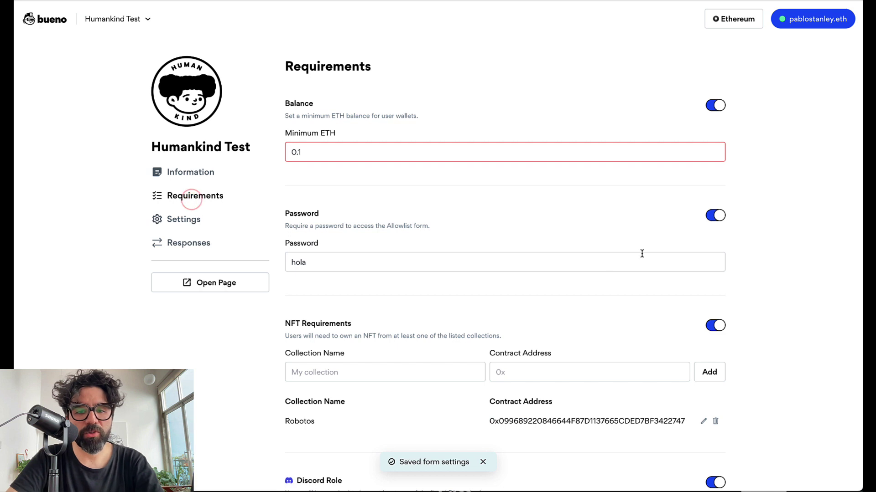
{"action": "scroll", "coordinate": [642, 254], "scroll_direction": "down", "scroll_amount": 2}
{"action": "scroll", "coordinate": [642, 254], "scroll_direction": "down", "scroll_amount": 5}
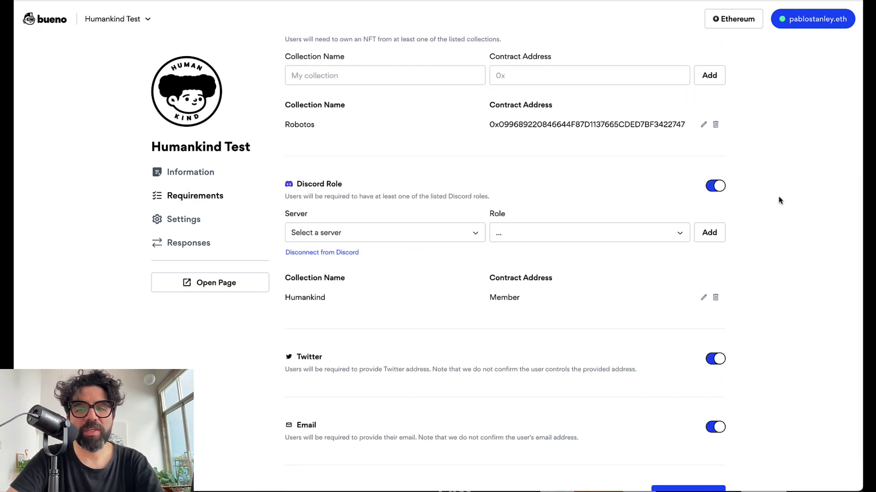
{"action": "left_click", "coordinate": [714, 187]}
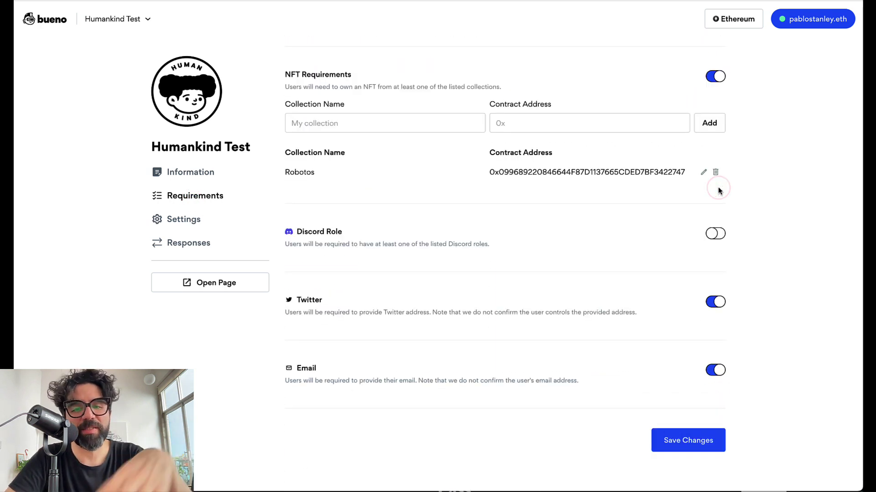
{"action": "left_click", "coordinate": [697, 451]}
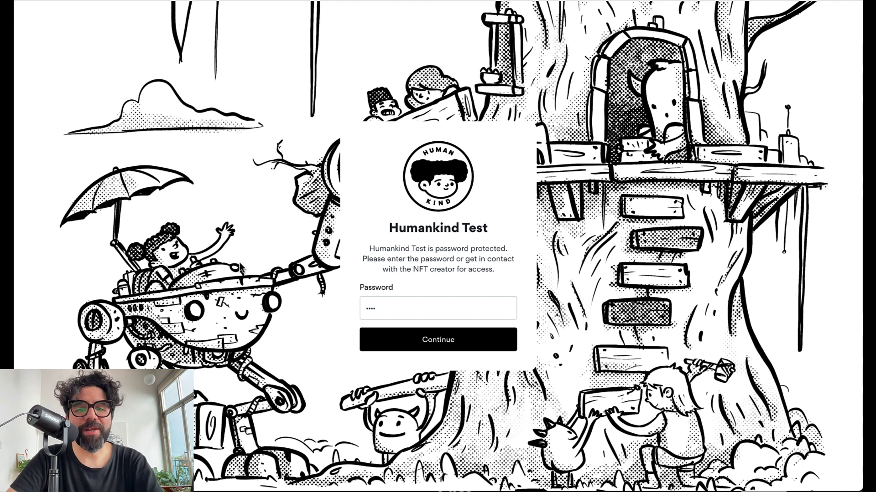
Enter the password on the Humankind Test page and continue to registration.
{"action": "left_click", "coordinate": [416, 302]}
{"action": "left_click", "coordinate": [399, 302]}
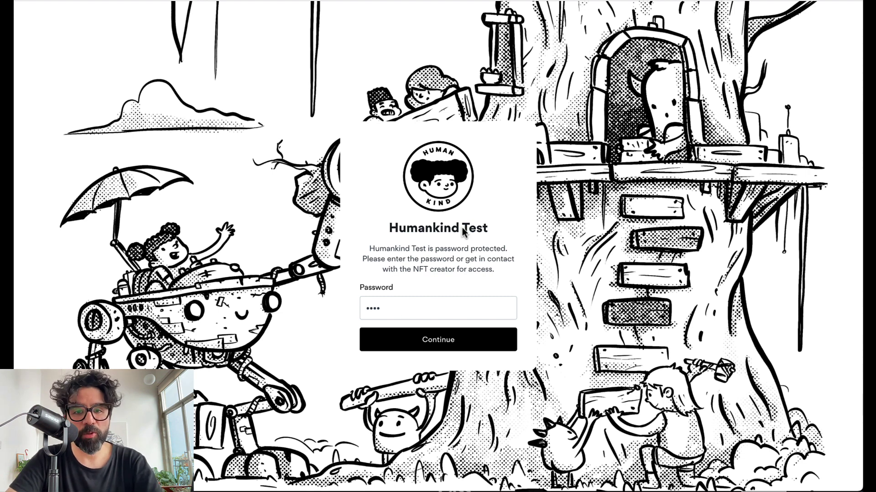
{"action": "left_click", "coordinate": [404, 307]}
{"action": "left_click", "coordinate": [404, 306]}
{"action": "left_click", "coordinate": [445, 340]}
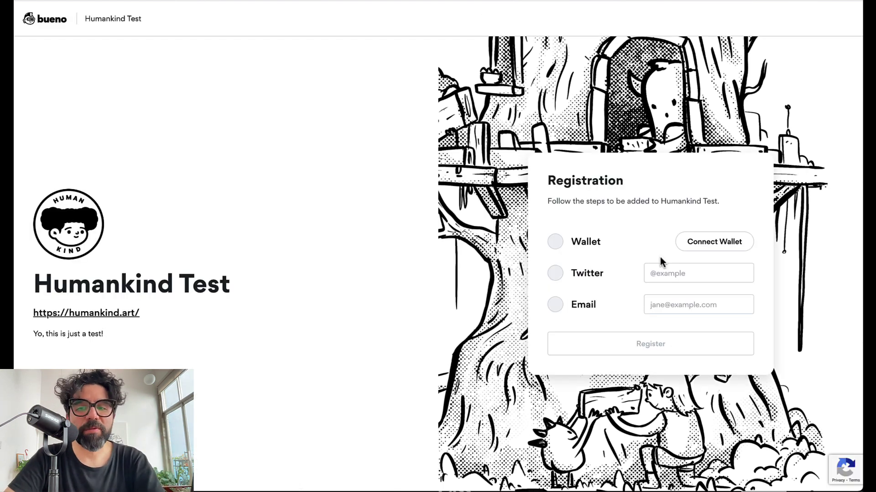
Connect the MetaMask wallet and focus the Twitter handle field.
{"action": "left_click", "coordinate": [714, 242]}
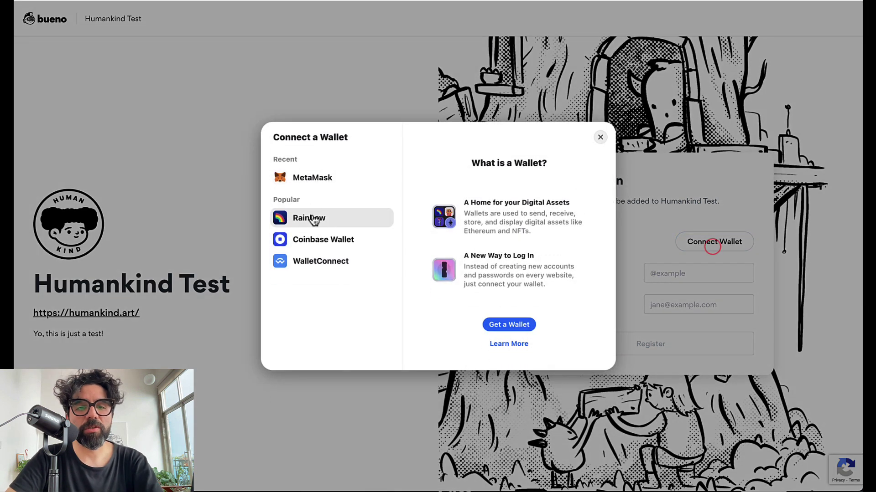
{"action": "left_click", "coordinate": [315, 181]}
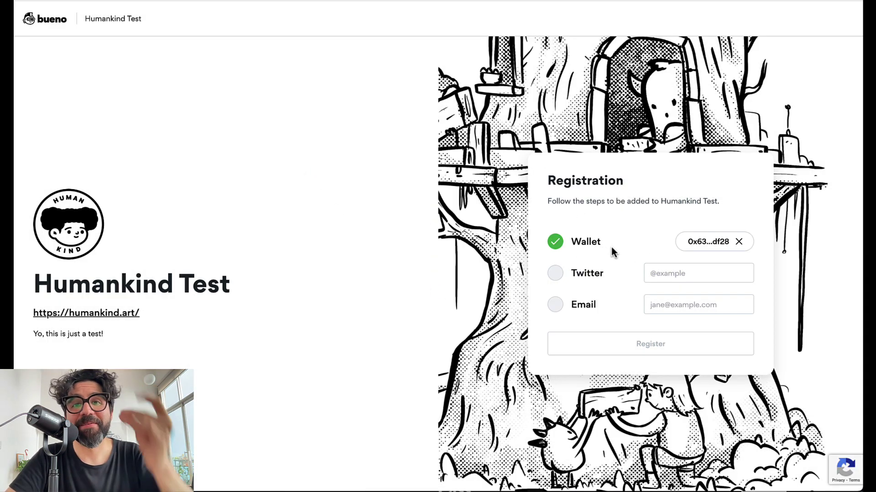
{"action": "left_click", "coordinate": [555, 274]}
{"action": "left_click", "coordinate": [698, 268]}
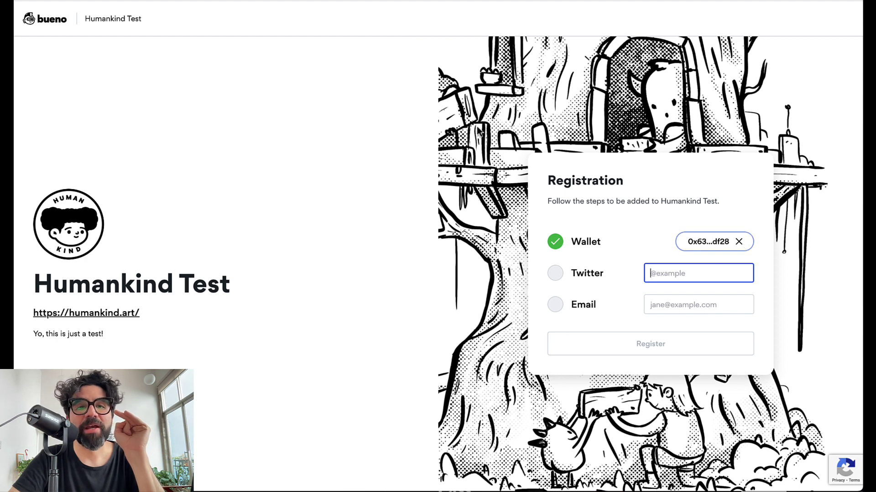
Replace the 0.1 minimum ETH balance requirement with a new value and save the requirements.
{"action": "key", "text": "ctrl+Tab"}
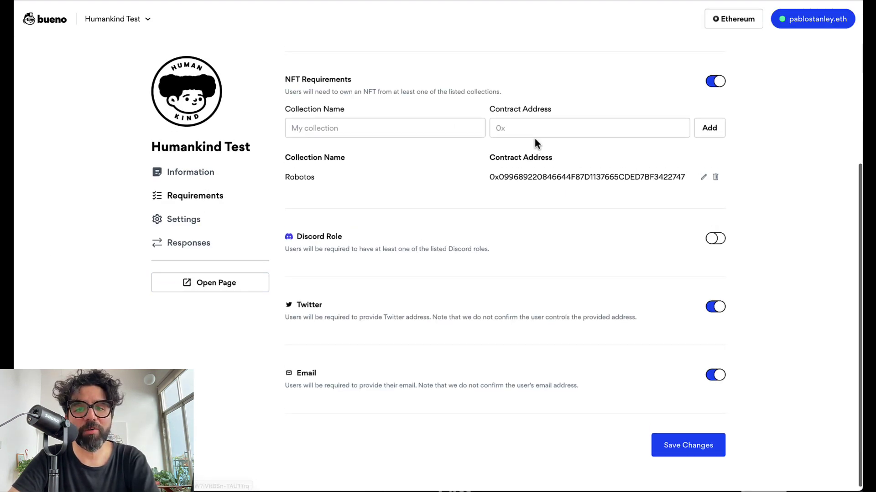
{"action": "scroll", "coordinate": [354, 123], "scroll_direction": "up", "scroll_amount": 5}
{"action": "double_click", "coordinate": [336, 148]}
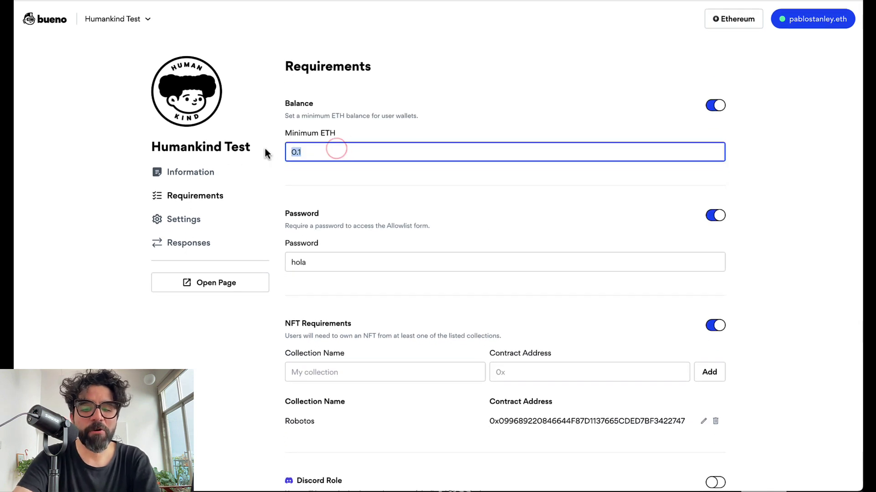
{"action": "type", "text": "0.05"}
{"action": "scroll", "coordinate": [701, 476], "scroll_direction": "down", "scroll_amount": 6}
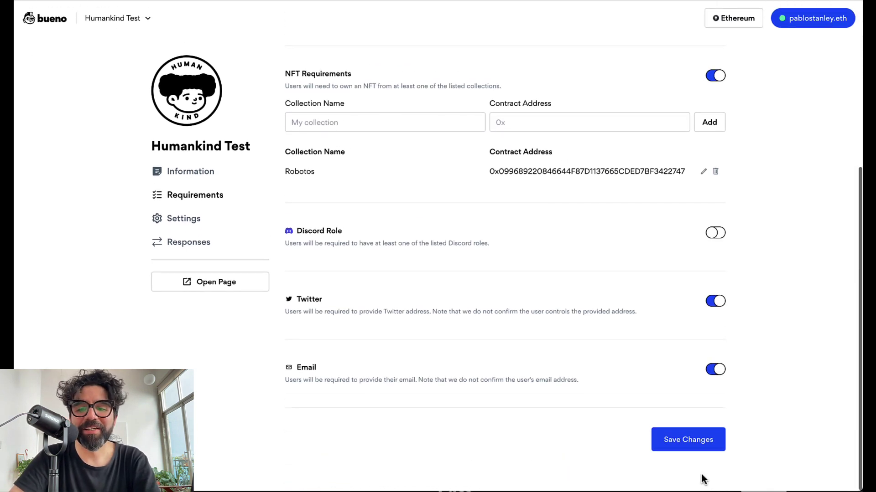
{"action": "left_click", "coordinate": [697, 441]}
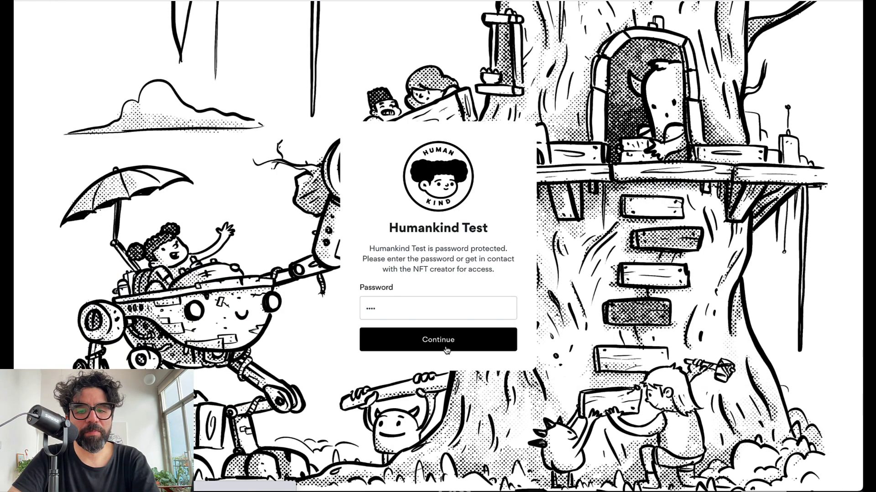
Continue past the password and see the wallet rejected for lacking the 396 ETH minimum.
{"action": "left_click", "coordinate": [446, 346]}
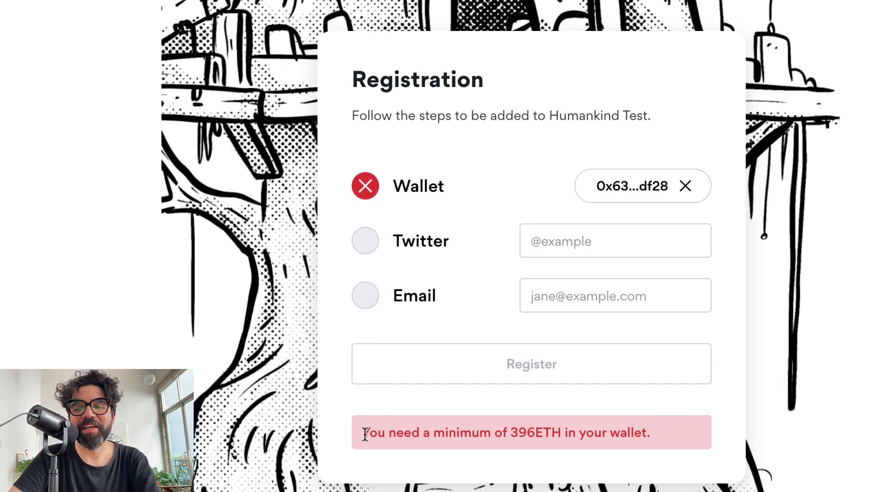
{"action": "left_click_drag", "start_coordinate": [365, 434], "coordinate": [674, 436]}
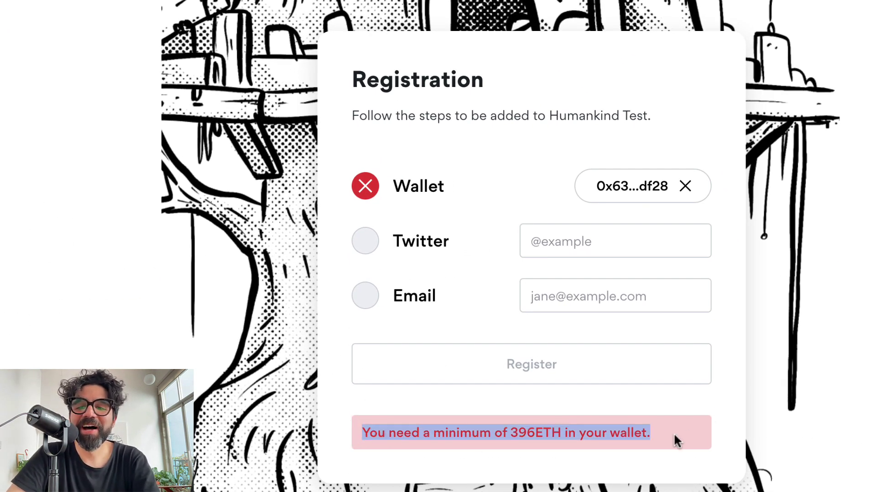
{"action": "left_click", "coordinate": [759, 360]}
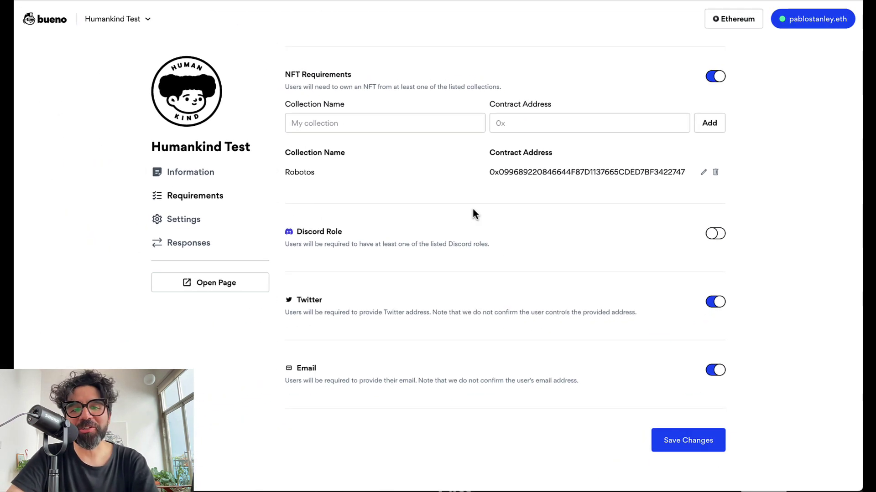
Switch off the 396 ETH Balance requirement, save it, and return to the public page.
{"action": "scroll", "coordinate": [473, 214], "scroll_direction": "up", "scroll_amount": 5}
{"action": "scroll", "coordinate": [473, 214], "scroll_direction": "down", "scroll_amount": 1}
{"action": "left_click", "coordinate": [328, 154]}
{"action": "double_click", "coordinate": [329, 155]}
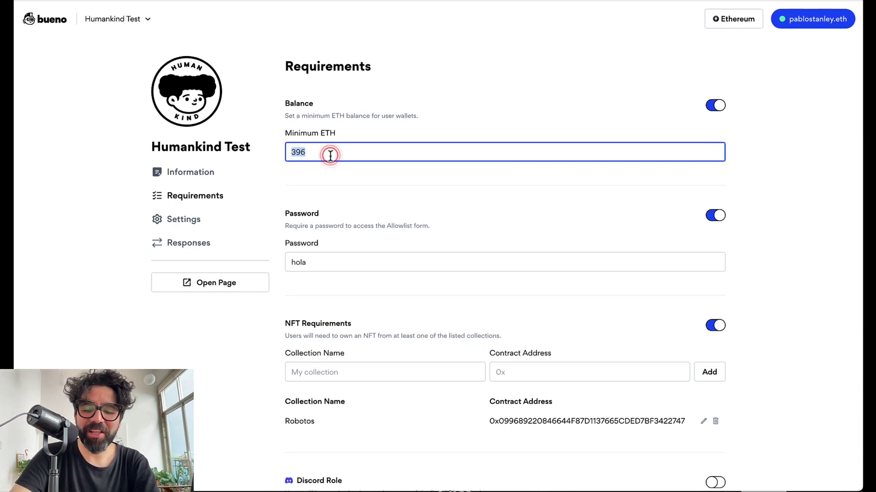
{"action": "left_click", "coordinate": [715, 106]}
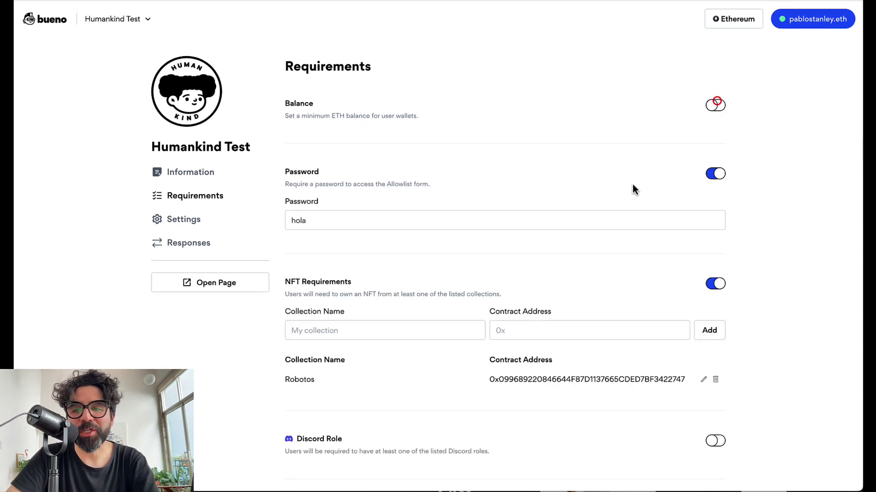
{"action": "scroll", "coordinate": [629, 189], "scroll_direction": "down", "scroll_amount": 5}
{"action": "left_click", "coordinate": [691, 444]}
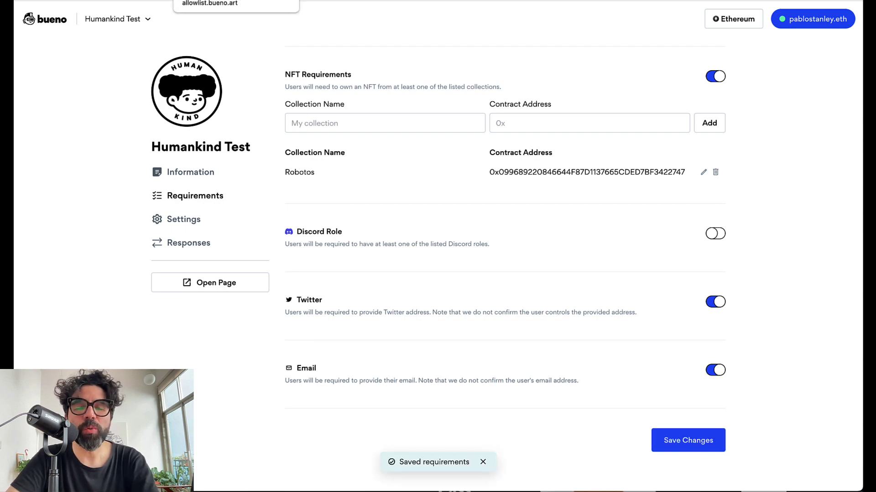
{"action": "left_click", "coordinate": [209, 1]}
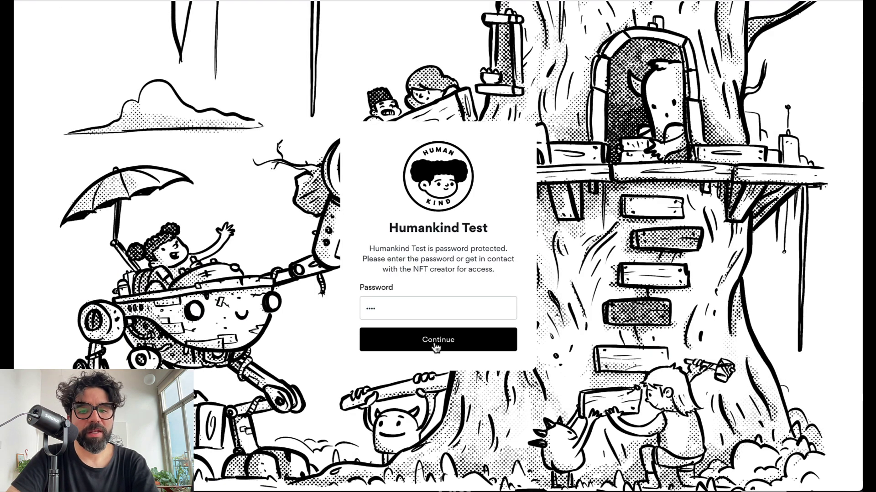
Get past the password screen and fill in a Twitter handle and the contact's e-mail.
{"action": "key", "text": "super+v"}
{"action": "left_click", "coordinate": [434, 341]}
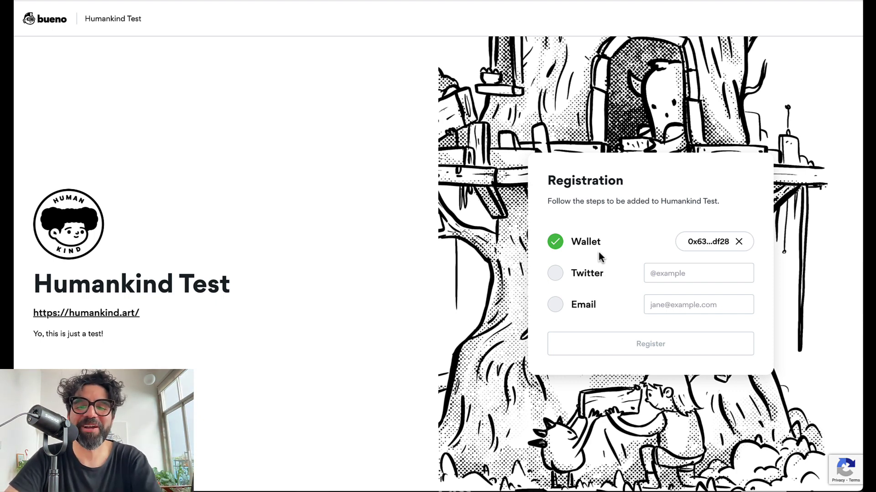
{"action": "left_click", "coordinate": [685, 274]}
{"action": "type", "text": "@pablostanley"}
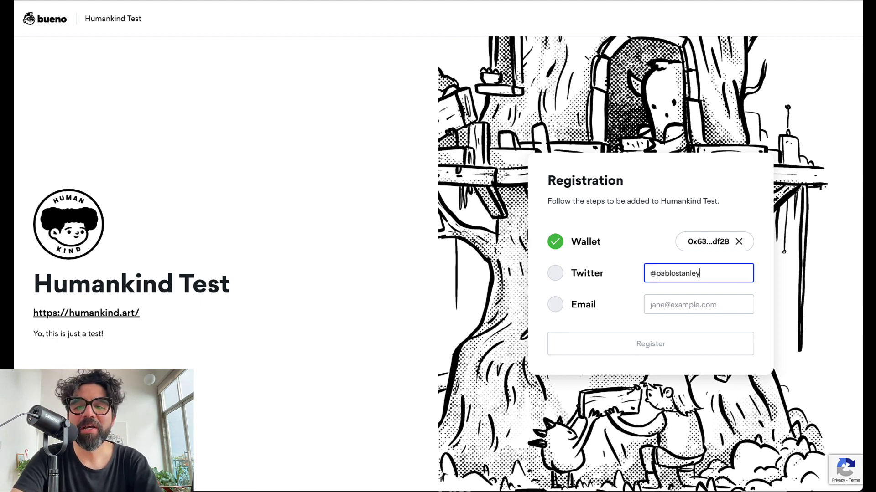
{"action": "left_click", "coordinate": [555, 277]}
{"action": "left_click", "coordinate": [666, 305]}
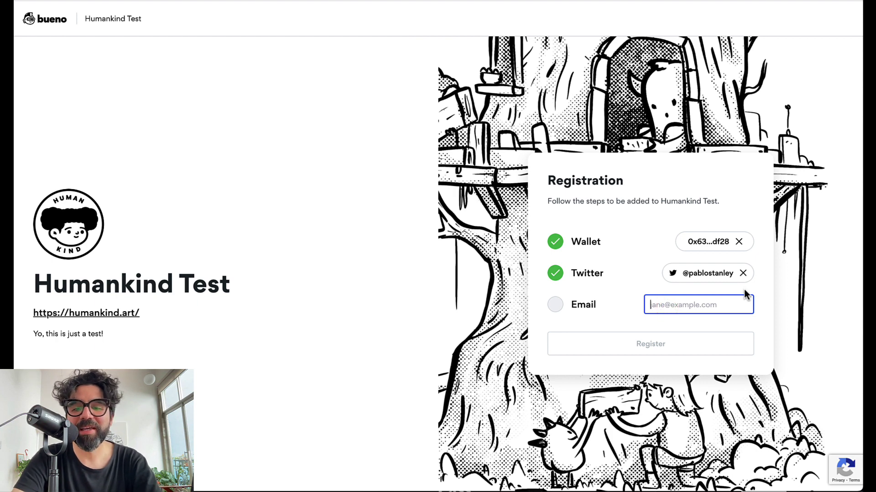
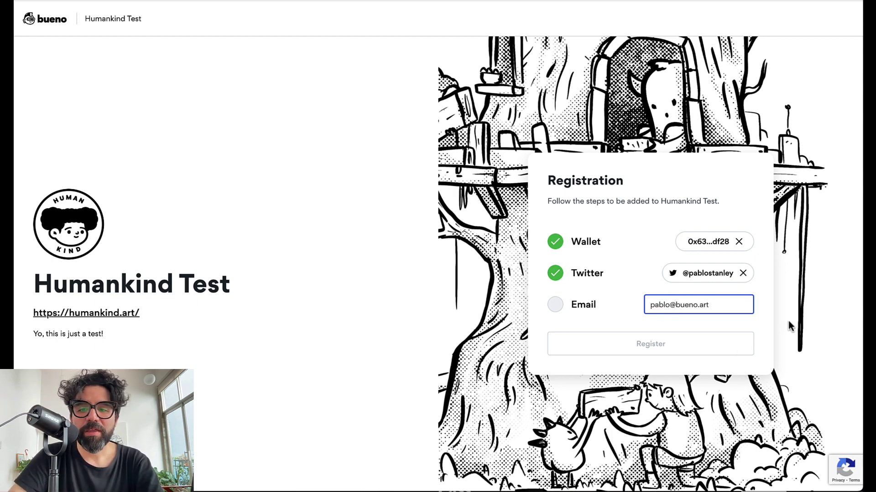
{"action": "left_click", "coordinate": [768, 305]}
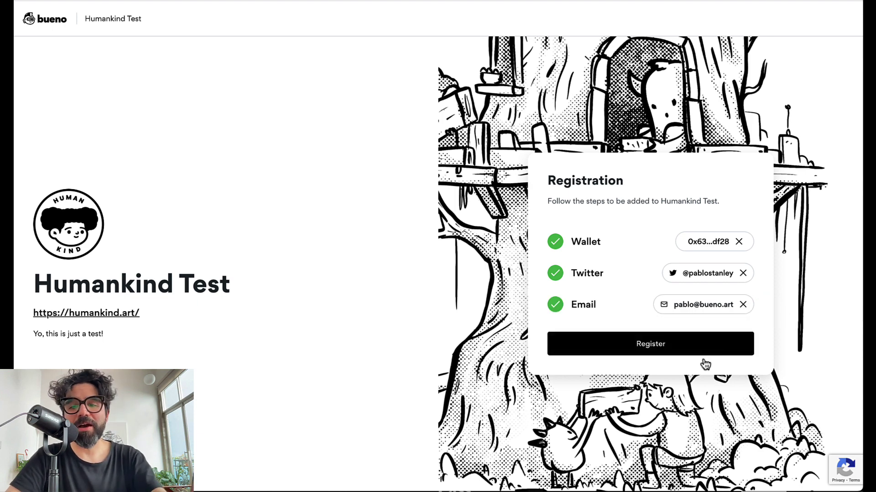
Register the entry by signing the wallet message, reaching the "You're registered!" confirmation.
{"action": "left_click", "coordinate": [699, 348]}
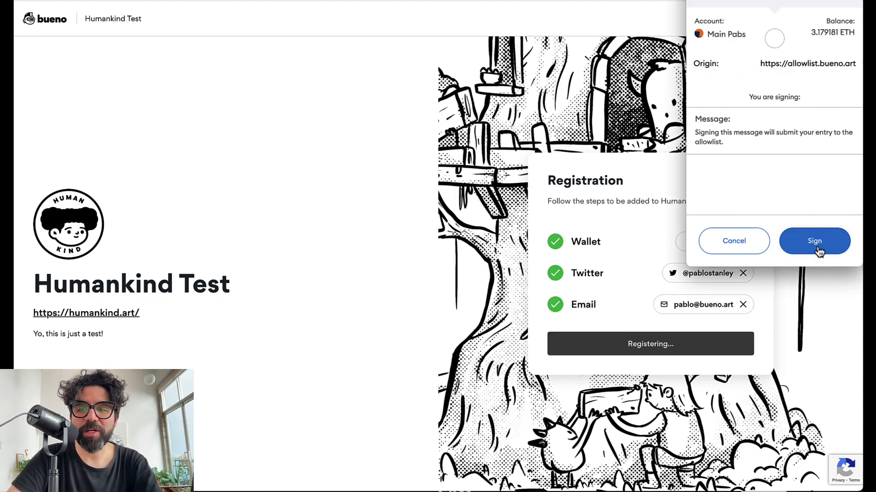
{"action": "left_click", "coordinate": [818, 246]}
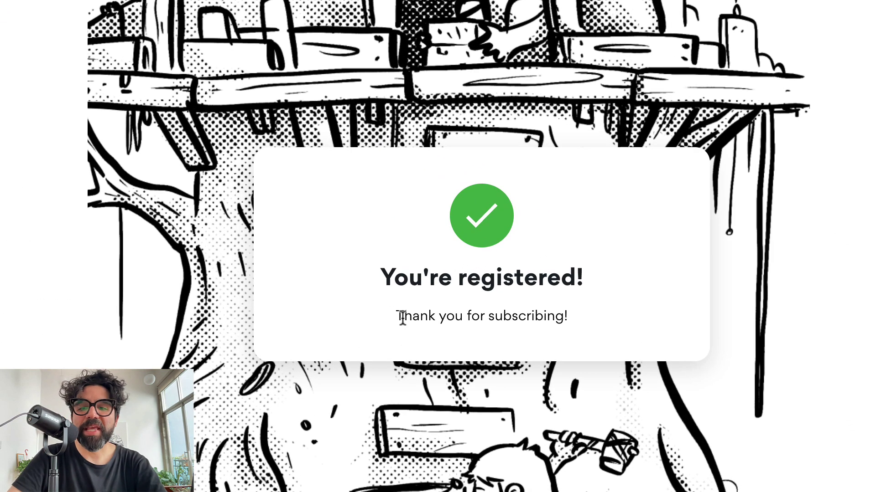
{"action": "left_click_drag", "start_coordinate": [402, 317], "coordinate": [508, 357]}
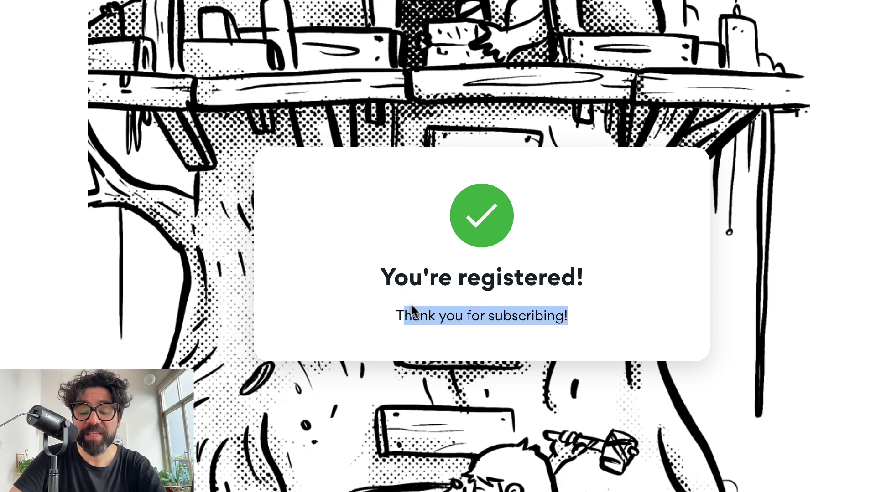
{"action": "left_click", "coordinate": [532, 316]}
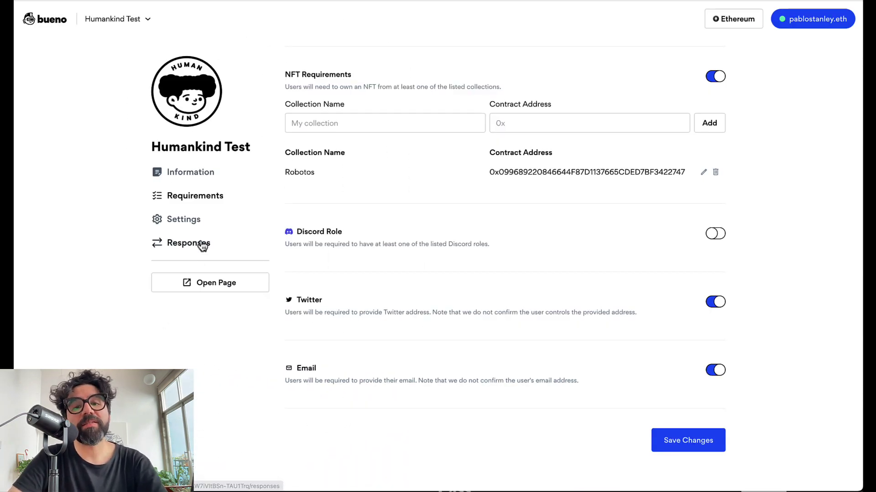
View the single registered entry under Responses and start its CSV download.
{"action": "left_click", "coordinate": [150, 270]}
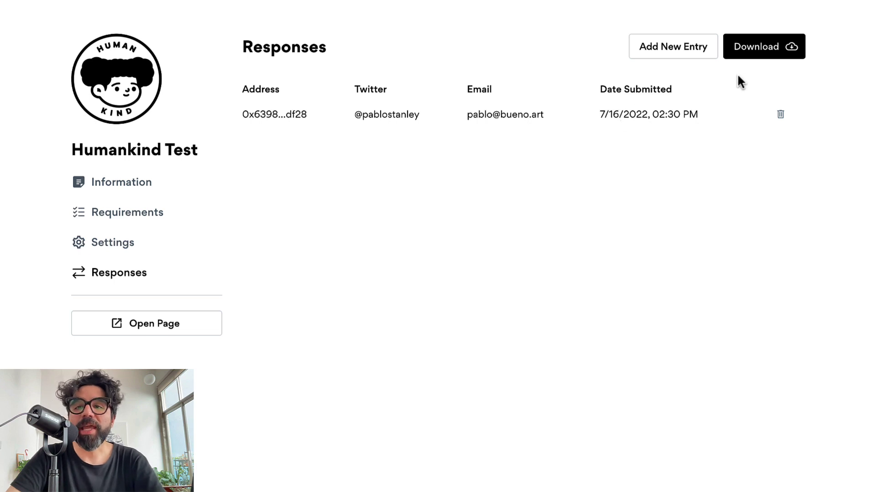
{"action": "left_click", "coordinate": [768, 52]}
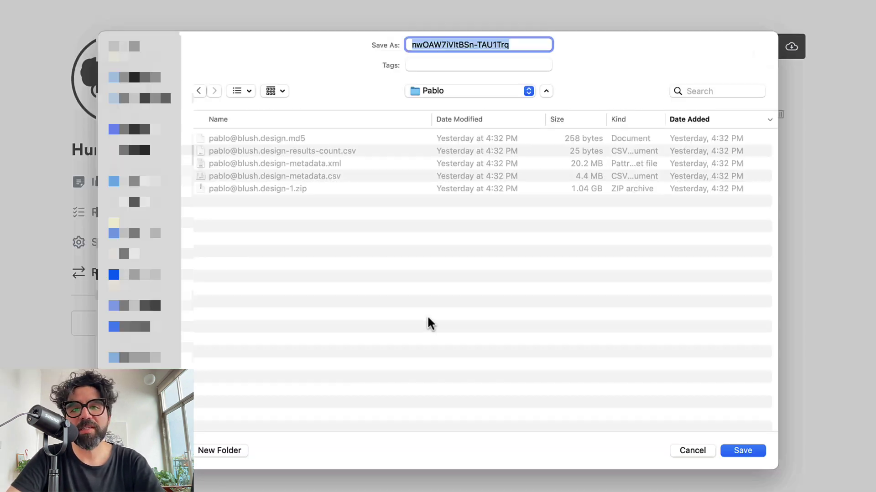
{"action": "left_click", "coordinate": [687, 452]}
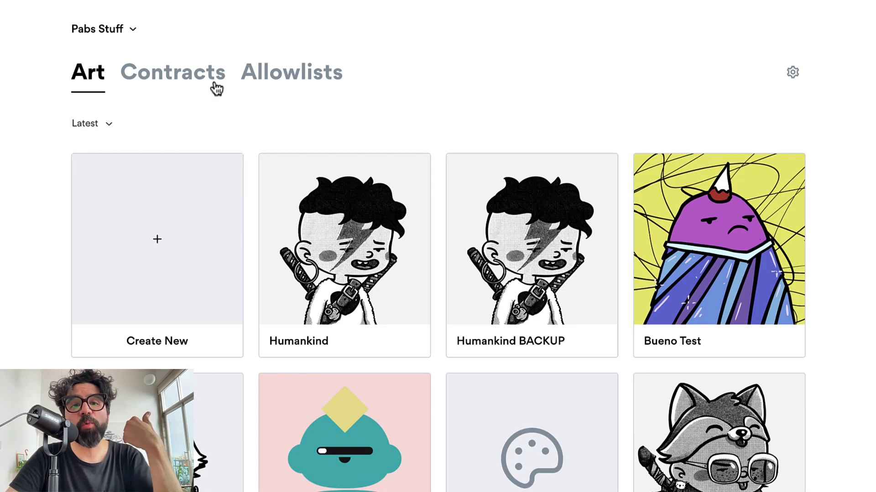
Open the Contracts section of the Pabs Stuff workspace to find the Human Test contract.
{"action": "left_click", "coordinate": [188, 74]}
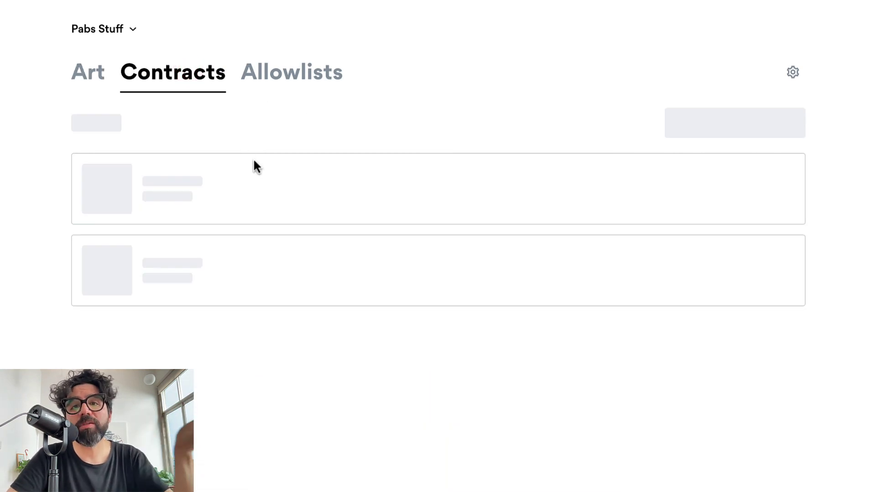